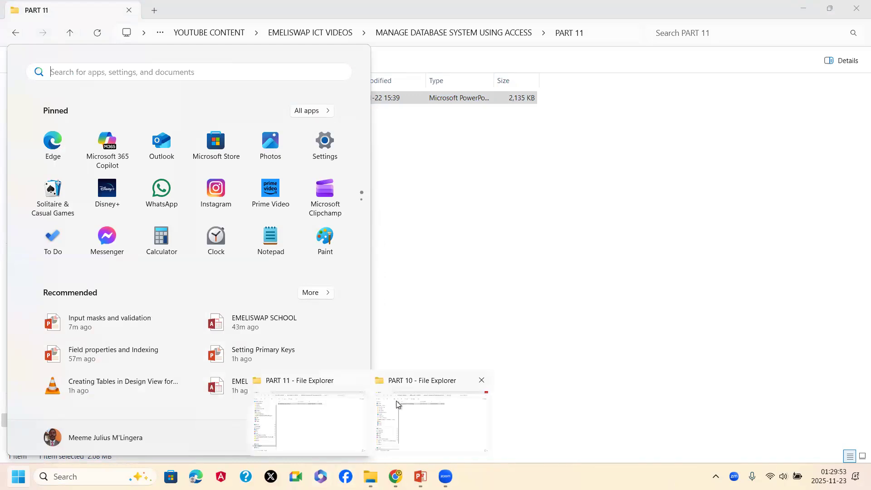
# - Open the EMELISWAP SCHOOL database from the MANAGE DATABASE SYSTEM USING ACCESS folder and show its STUDENTS table in Design View
pyautogui.click(422, 412)
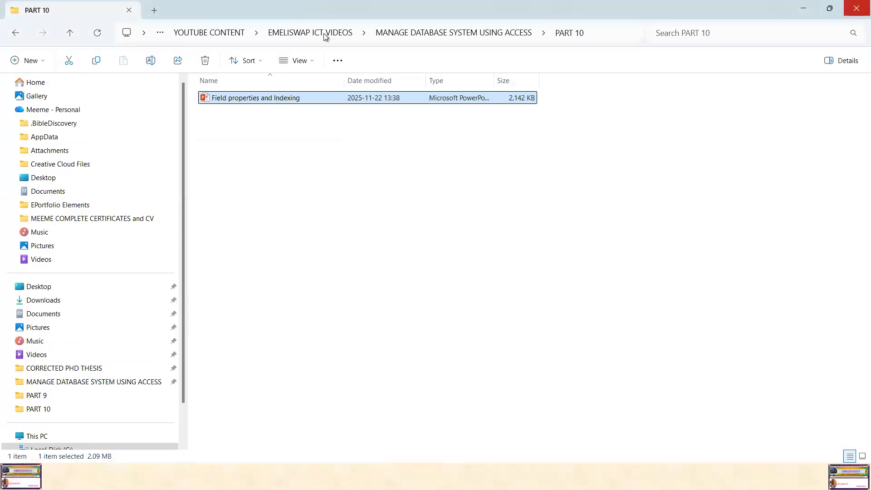
pyautogui.click(436, 33)
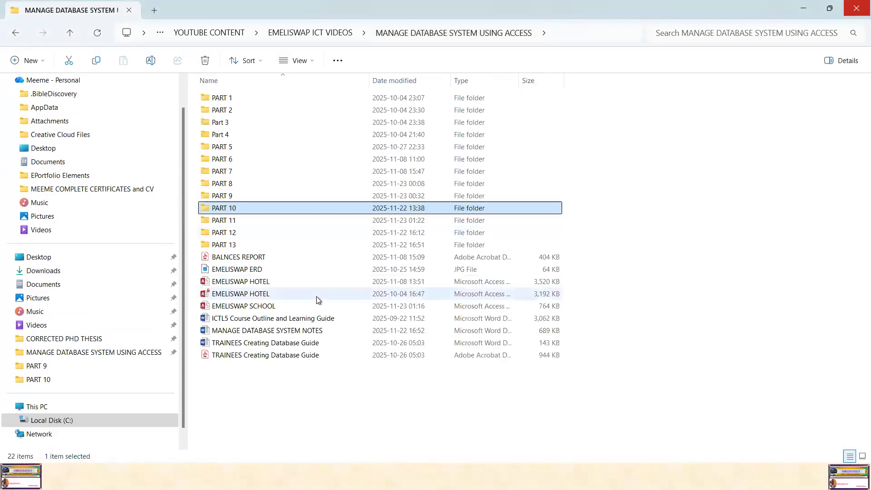
pyautogui.doubleClick(248, 307)
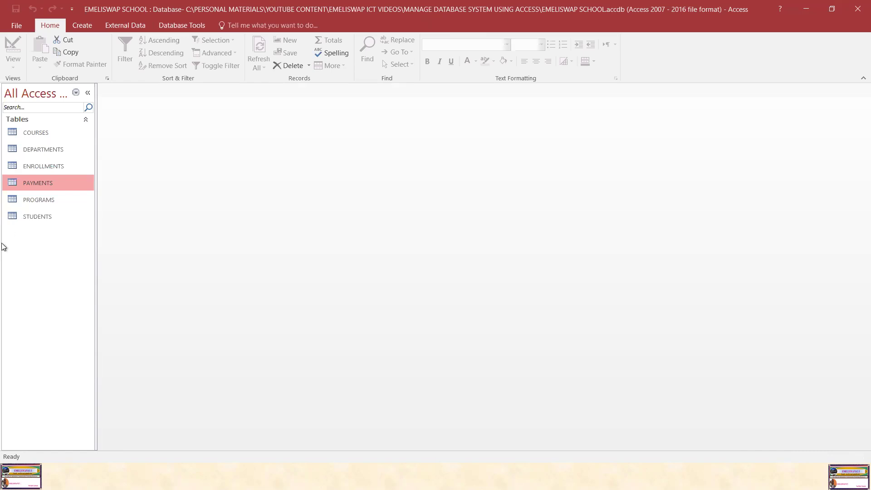
pyautogui.rightClick(43, 215)
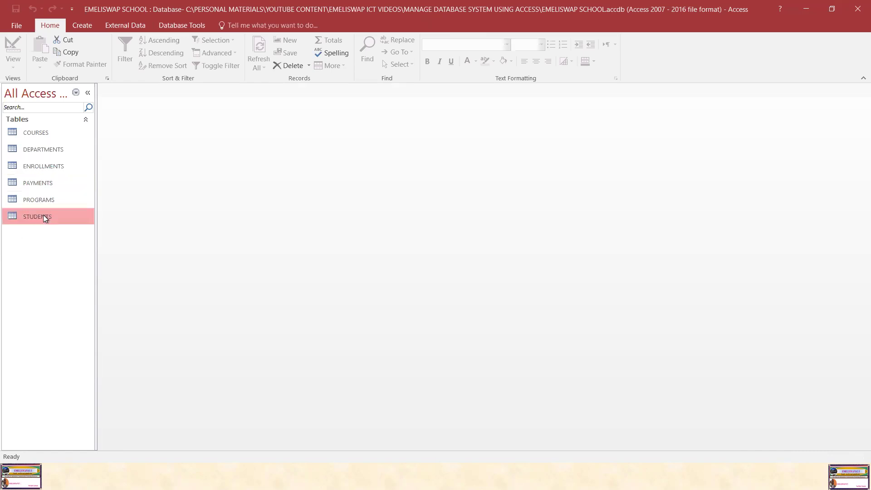
pyautogui.click(105, 237)
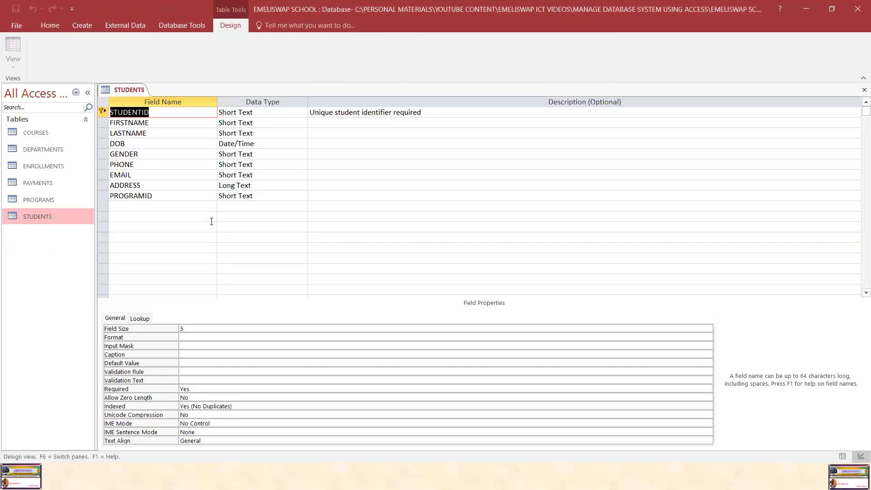
# - Set the input mask of the STUDENTID field to >L000
pyautogui.click(283, 113)
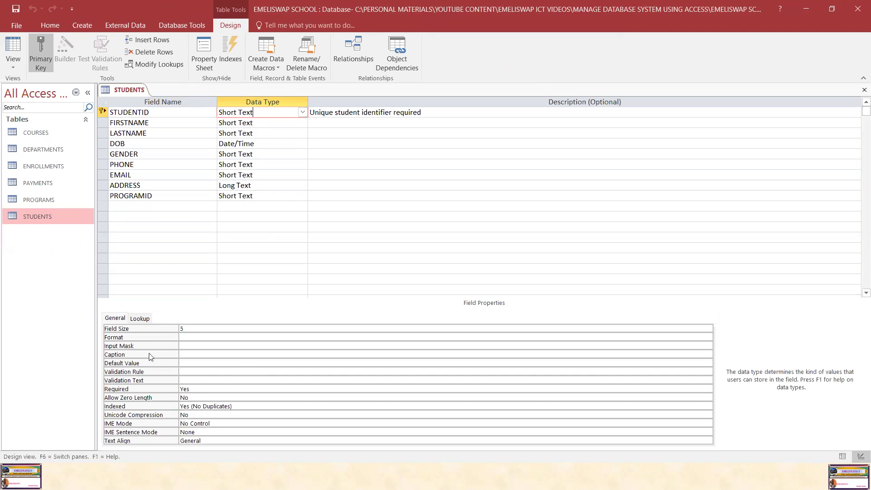
pyautogui.click(189, 345)
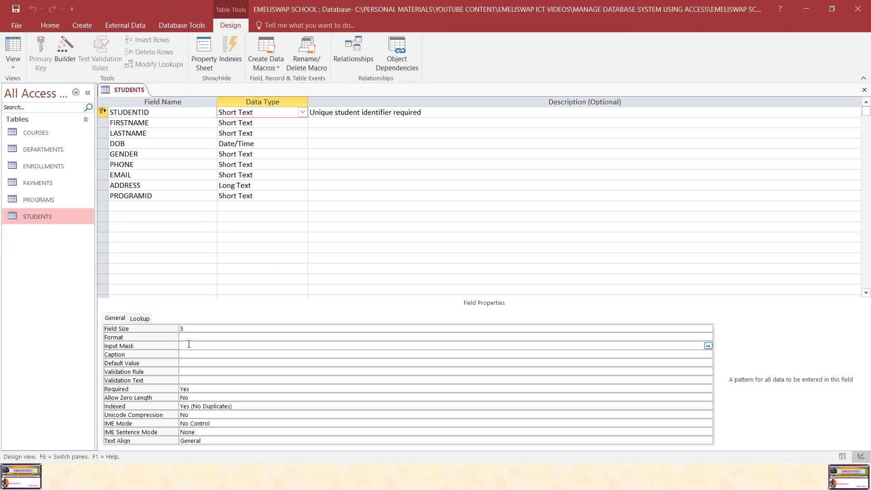
pyautogui.write('>')
pyautogui.press('capslock')
pyautogui.write('L000')
# - Give the STUDENTID field the validation rule Like "S###"
pyautogui.click(185, 371)
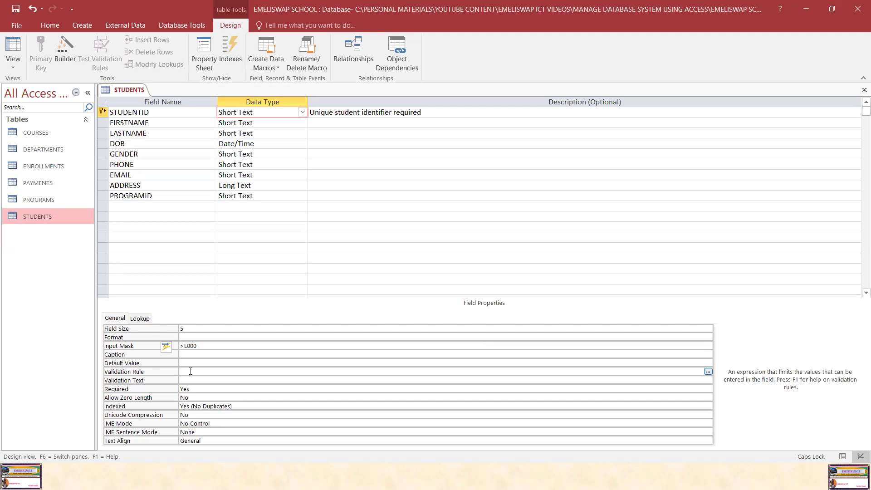
pyautogui.write('Like')
pyautogui.write('"')
pyautogui.press('capslock')
pyautogui.write('S###')
pyautogui.write('"')
pyautogui.click(287, 381)
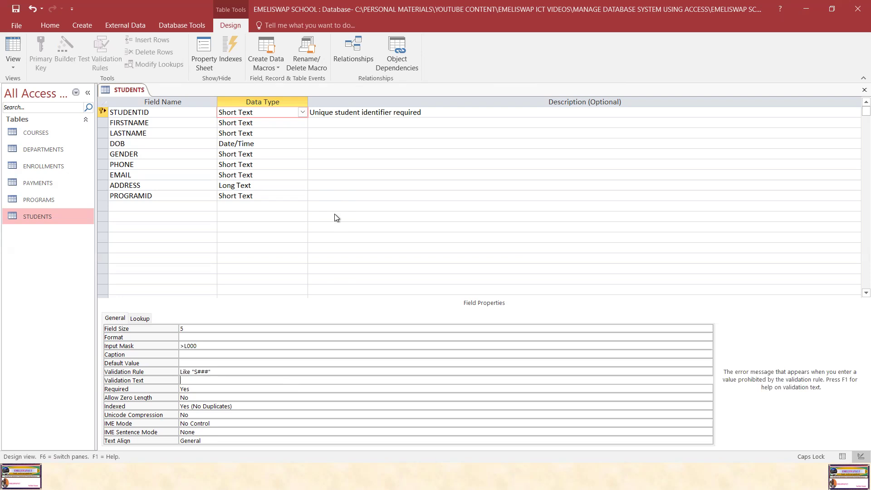
# - Give the FIRSTNAME field the validation rule Is Not Null
pyautogui.click(282, 122)
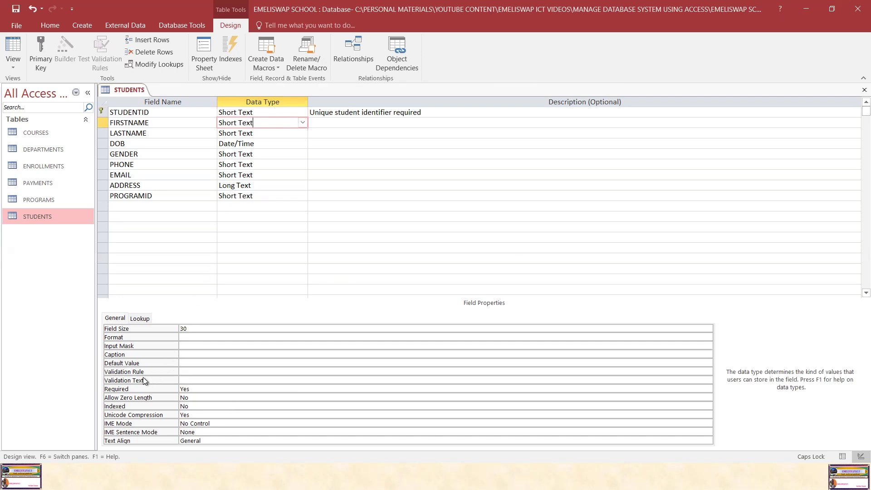
pyautogui.click(184, 372)
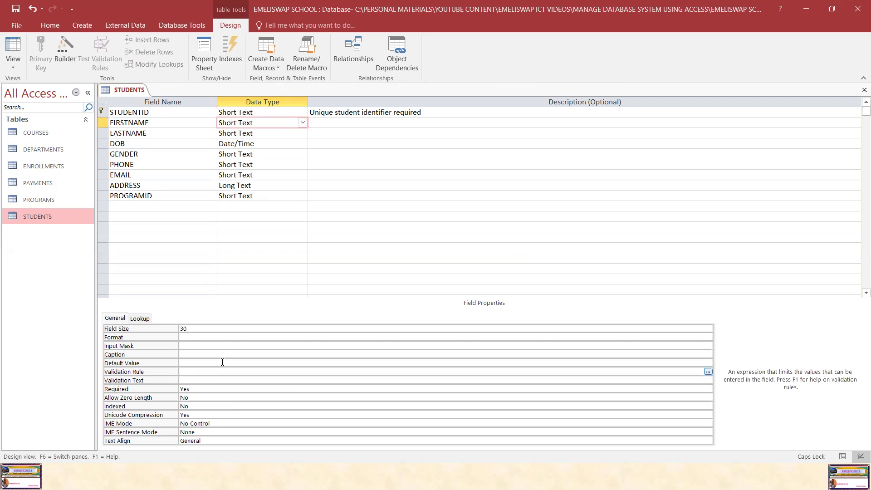
pyautogui.write('I')
pyautogui.press('capslock')
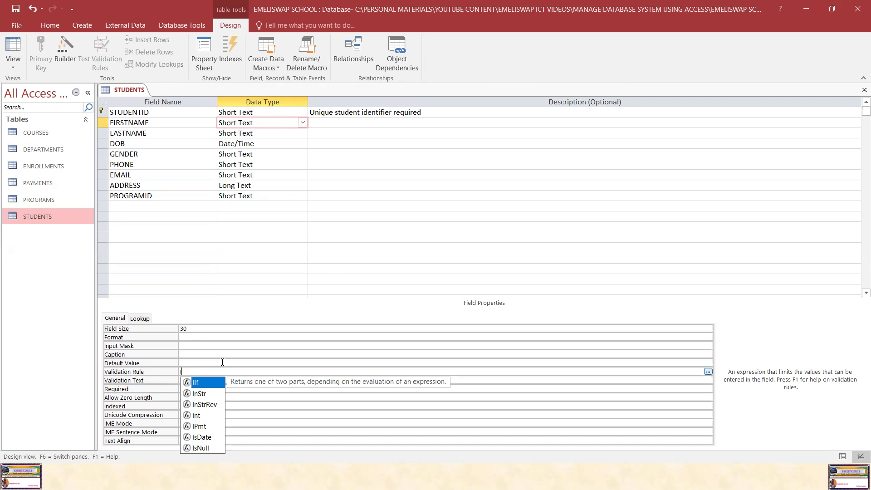
pyautogui.write('s')
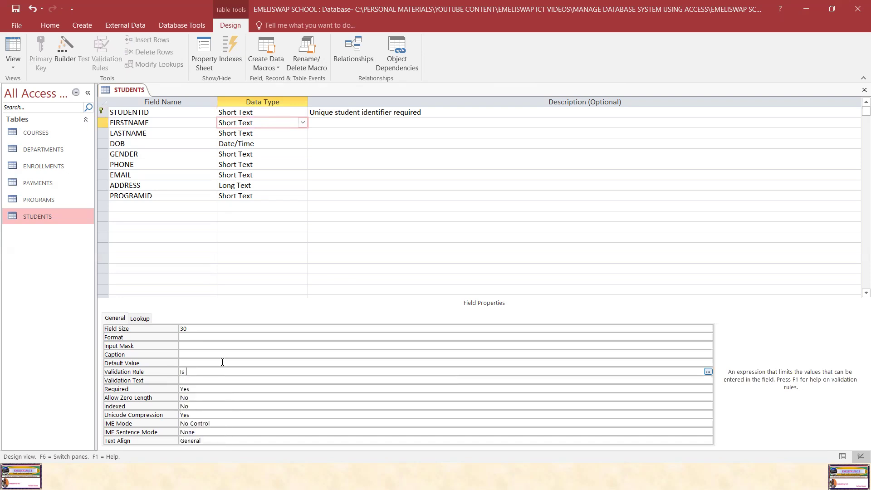
pyautogui.click(707, 372)
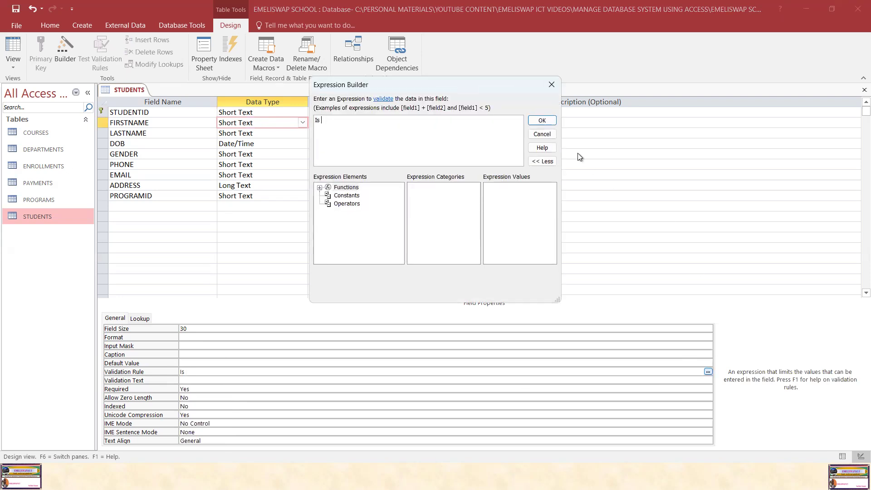
pyautogui.click(552, 84)
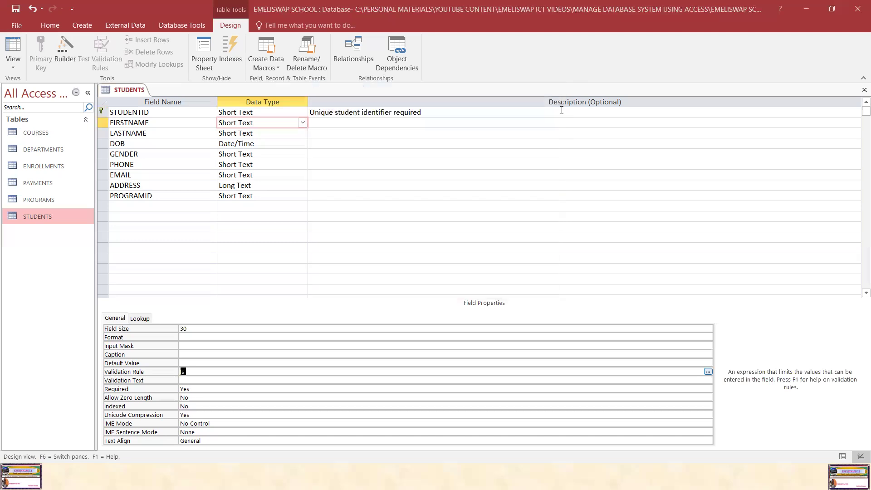
pyautogui.click(213, 373)
pyautogui.write('Not')
pyautogui.press('capslock')
pyautogui.write('N')
pyautogui.press('capslock')
pyautogui.write('ull')
pyautogui.click(208, 381)
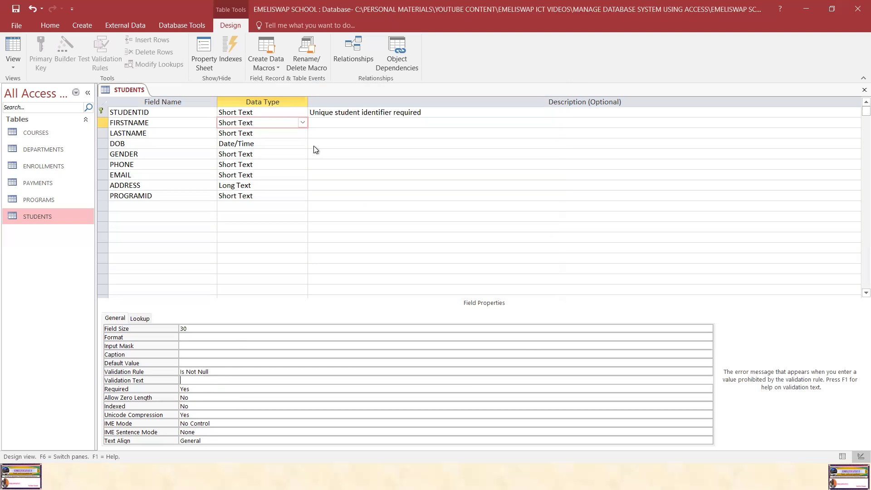
# - Give the LASTNAME field the validation rule Is Not Null
pyautogui.click(265, 136)
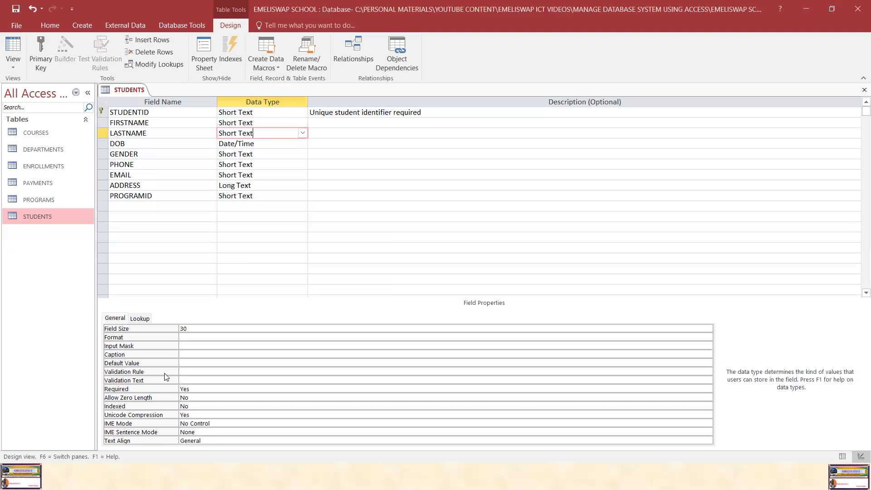
pyautogui.click(193, 372)
pyautogui.write('Is Not')
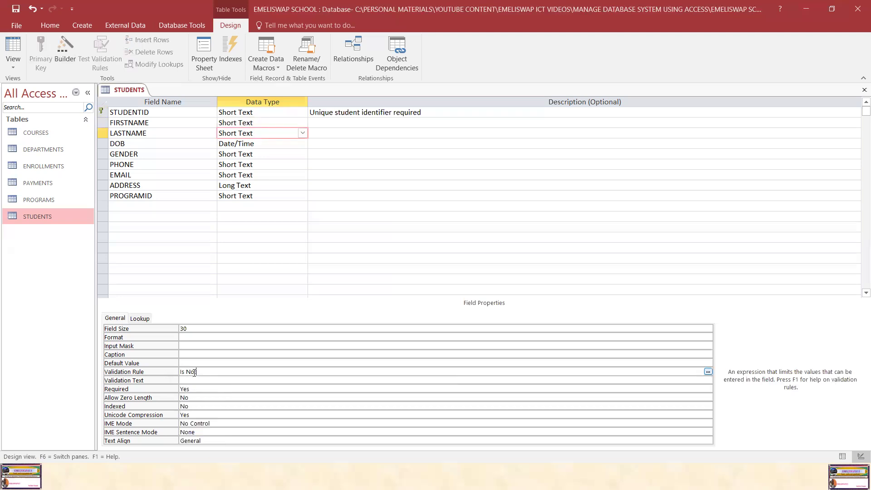
pyautogui.write(' Null')
# - Restrict the DOB field to dates up to today with the validation rule <=Date()
pyautogui.click(278, 144)
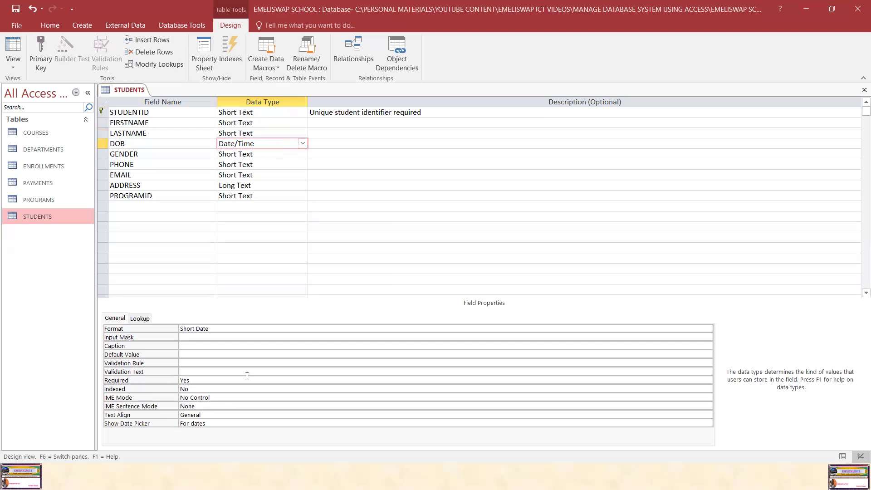
pyautogui.click(193, 363)
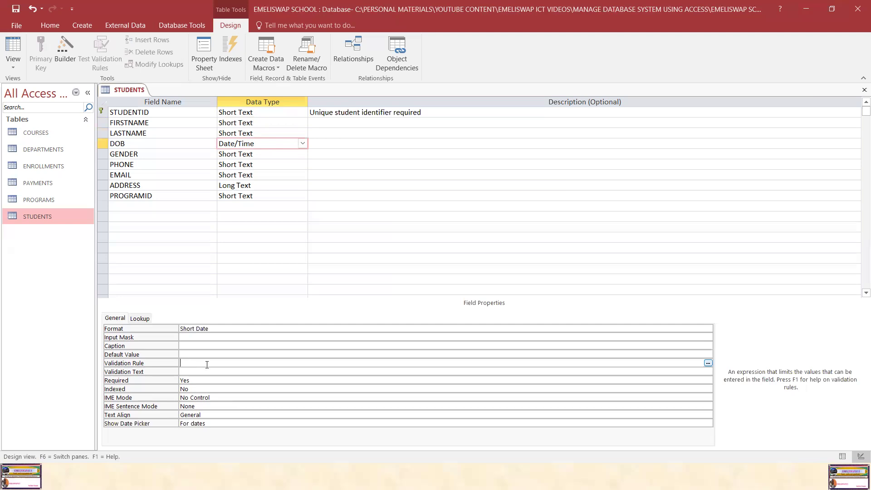
pyautogui.write('<=')
pyautogui.write('Da')
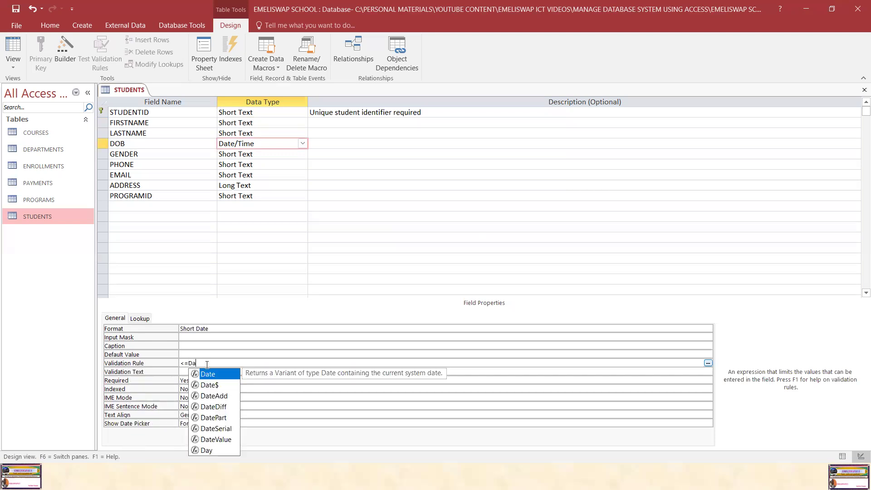
pyautogui.write('te')
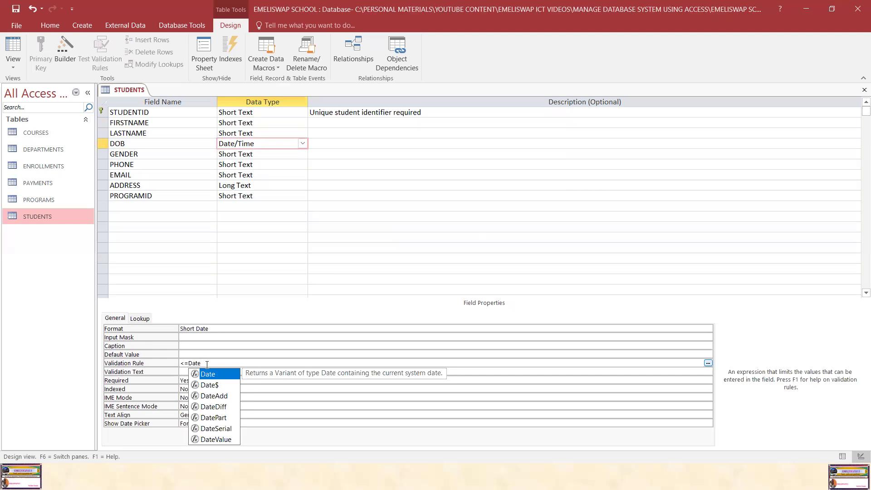
pyautogui.write('()')
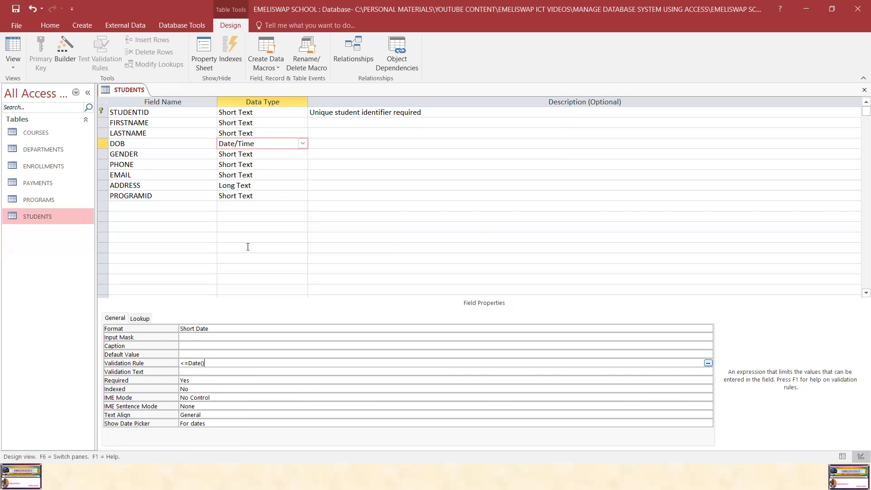
# - Limit the GENDER field to two codes with the validation rule "M" Or "F"
pyautogui.click(274, 150)
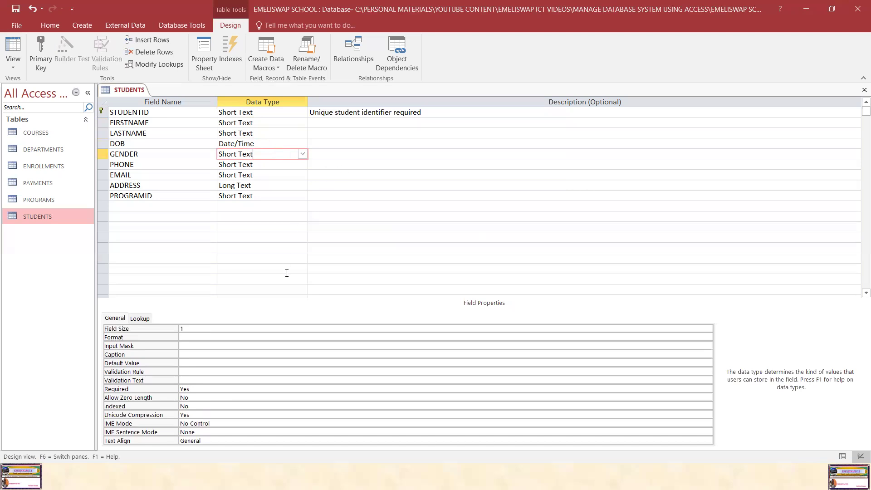
pyautogui.click(181, 372)
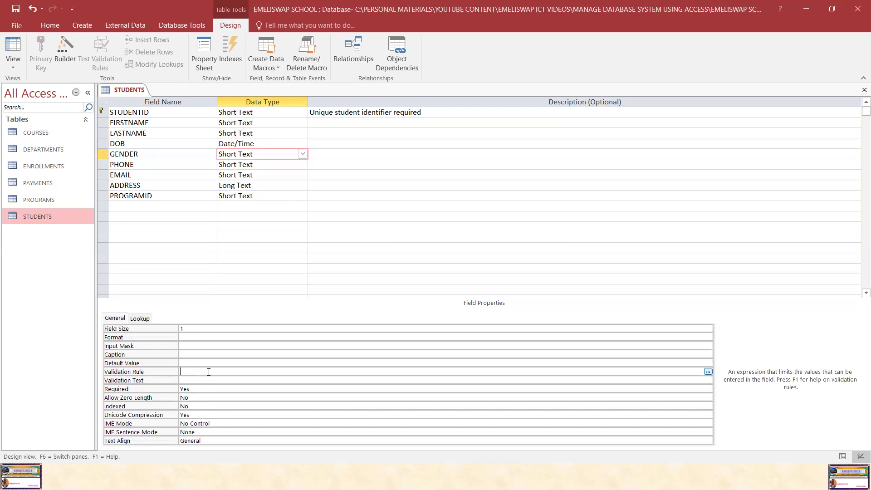
pyautogui.press('capslock')
pyautogui.write('M O')
pyautogui.press('capslock')
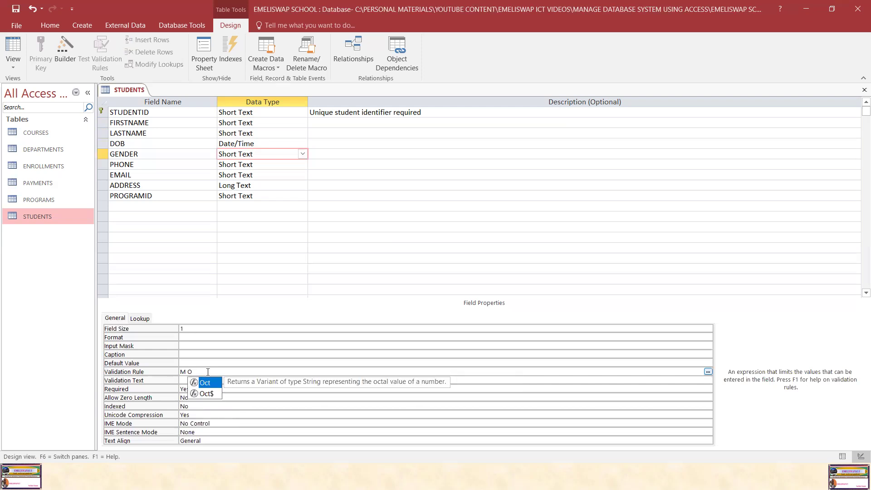
pyautogui.write('r')
pyautogui.press('capslock')
pyautogui.press('capslock')
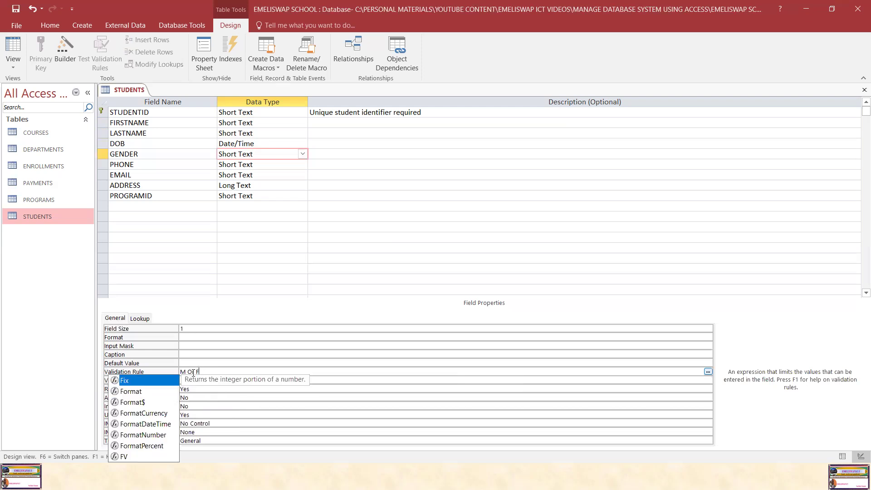
pyautogui.click(203, 389)
pyautogui.click(222, 371)
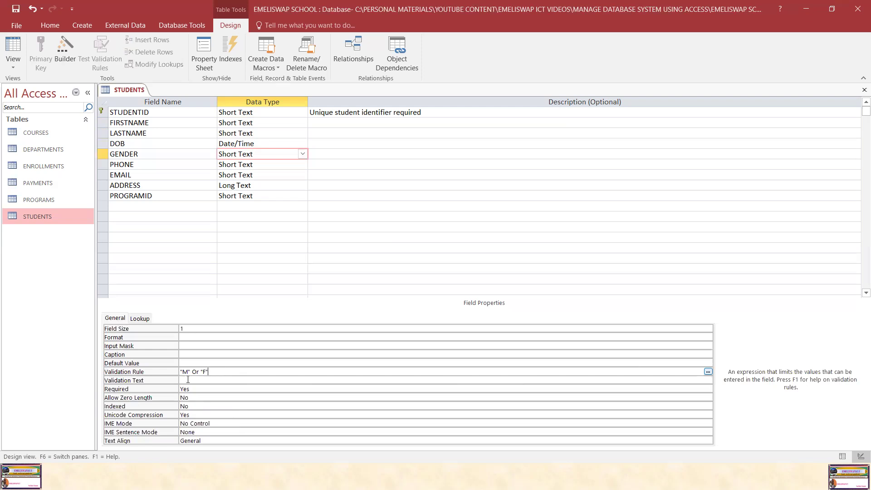
pyautogui.click(273, 165)
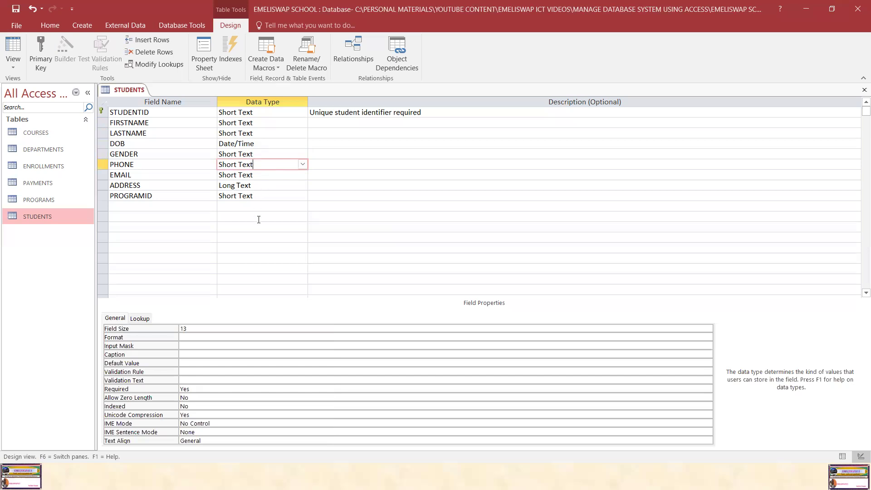
pyautogui.click(195, 346)
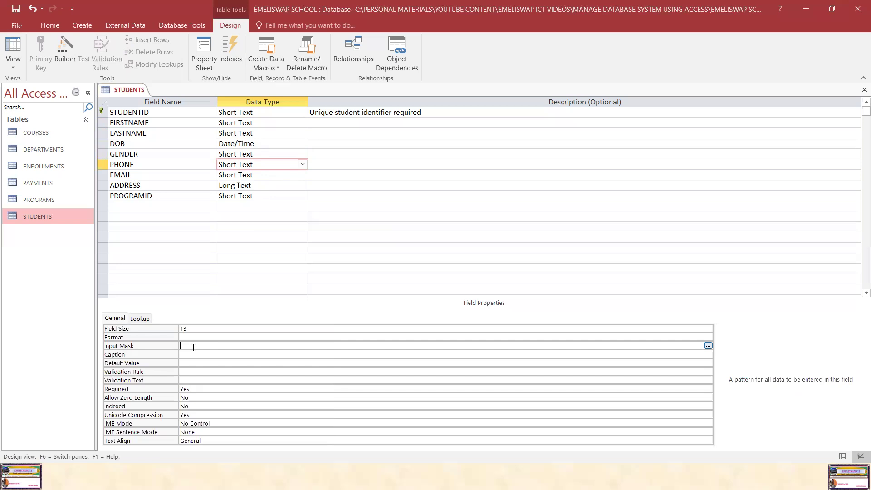
pyautogui.write('0000000000')
# - Give the PHONE field the validation rule Like "0#########"
pyautogui.click(191, 371)
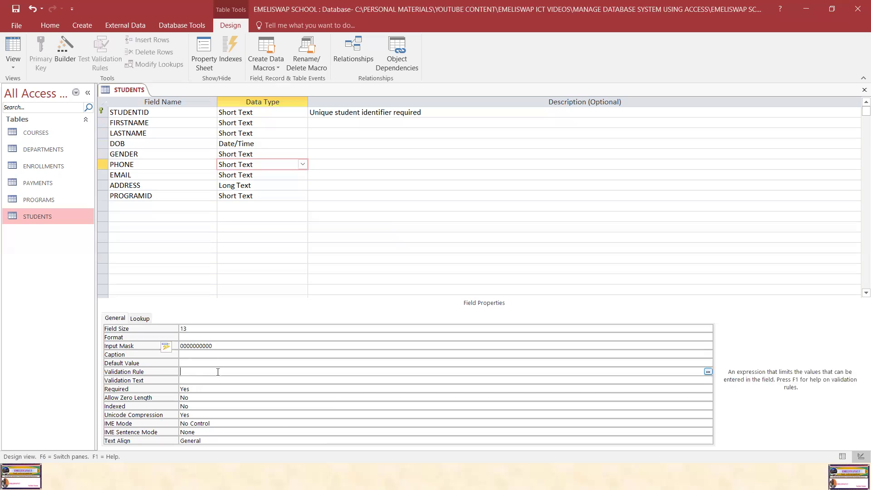
pyautogui.write('Like "0#########')
pyautogui.click(190, 380)
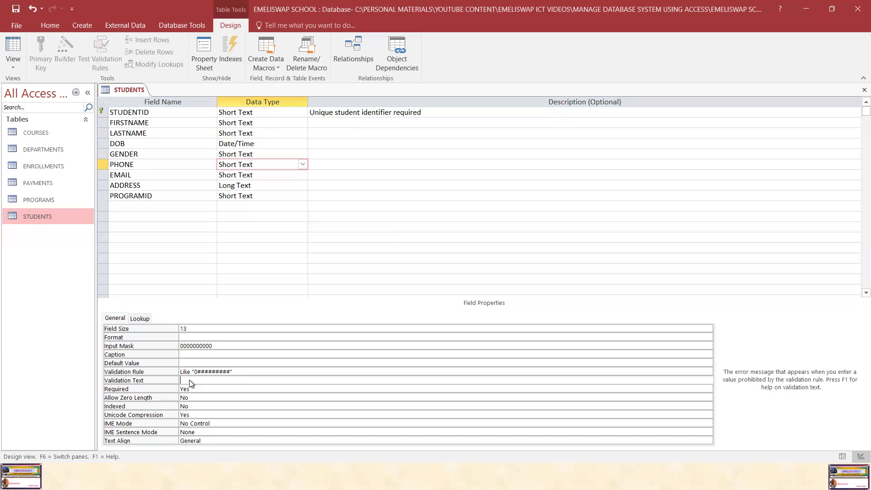
# - Give the EMAIL field the validation rule Like "*@*.*"
pyautogui.click(264, 175)
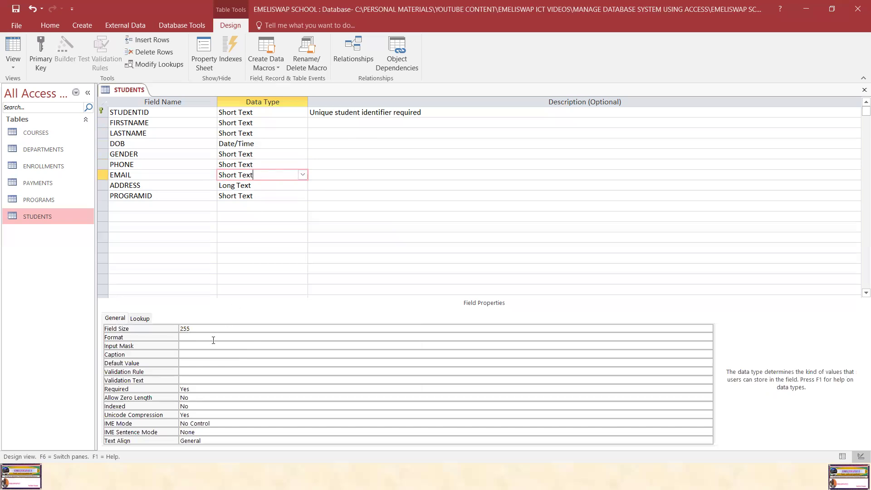
pyautogui.click(191, 370)
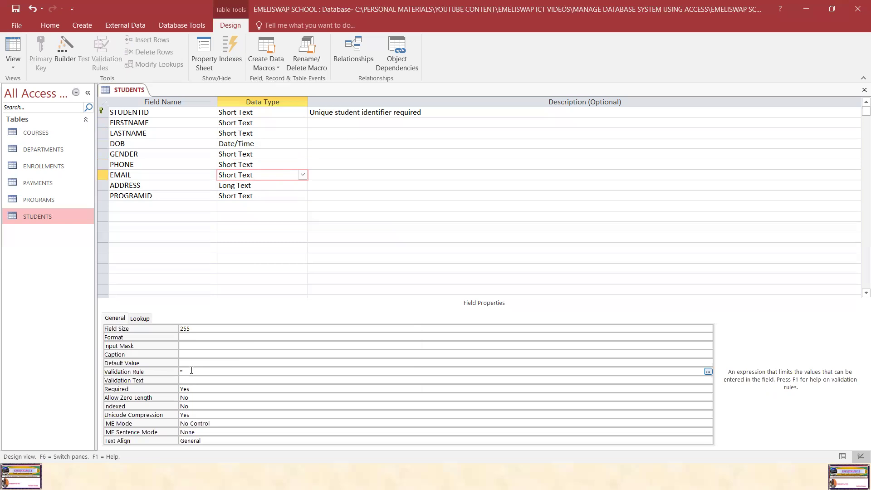
pyautogui.write('@*.*')
pyautogui.click(190, 380)
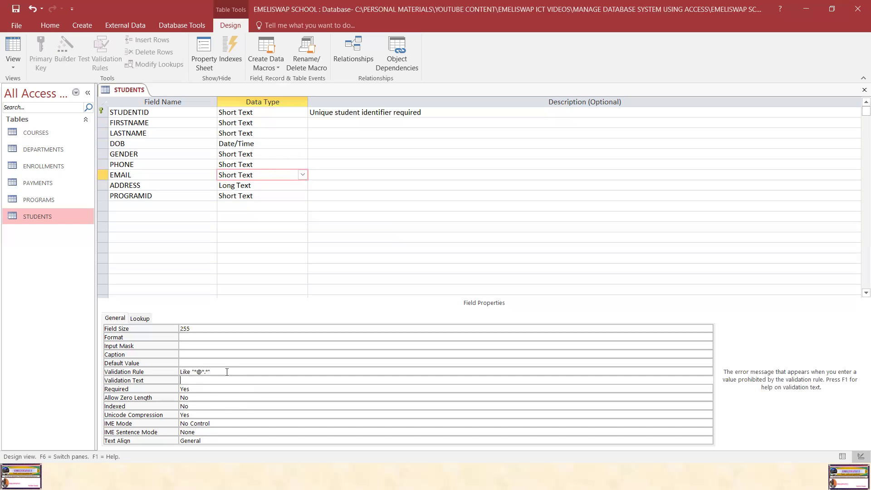
# - Set the input mask of the PROGRAMID field in the STUDENTS table to >L000
pyautogui.click(266, 187)
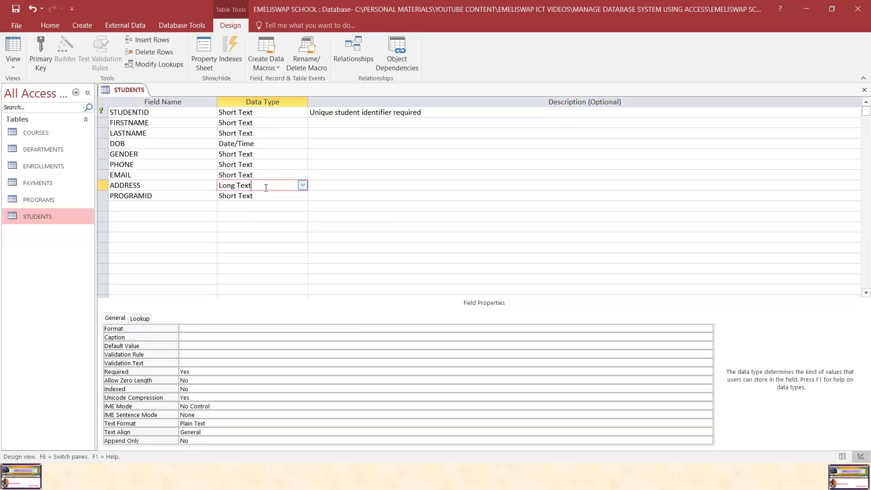
pyautogui.click(258, 198)
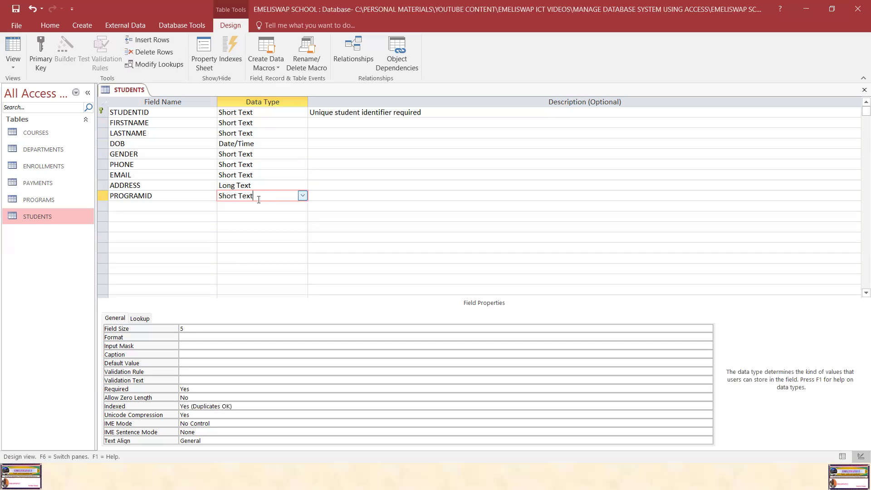
pyautogui.click(194, 346)
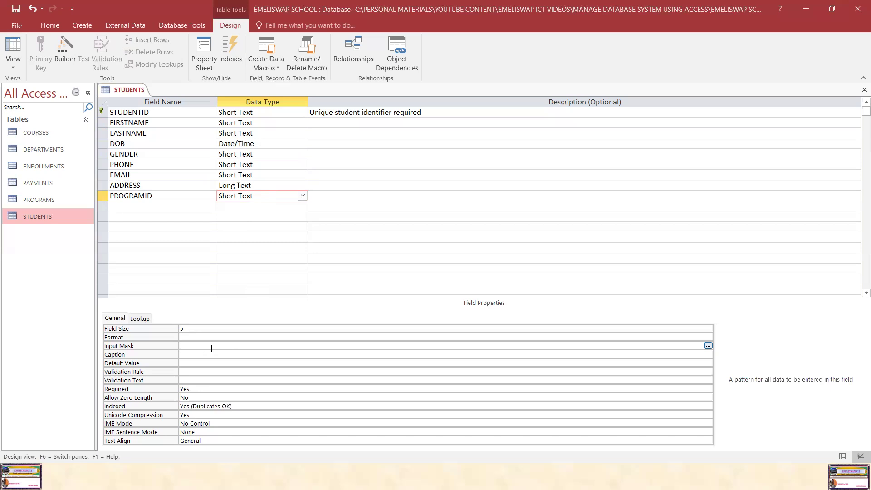
pyautogui.write('>')
pyautogui.press('capslock')
pyautogui.write('L000')
# - Give the PROGRAMID field of the STUDENTS table the validation rule Like "P###"
pyautogui.click(200, 372)
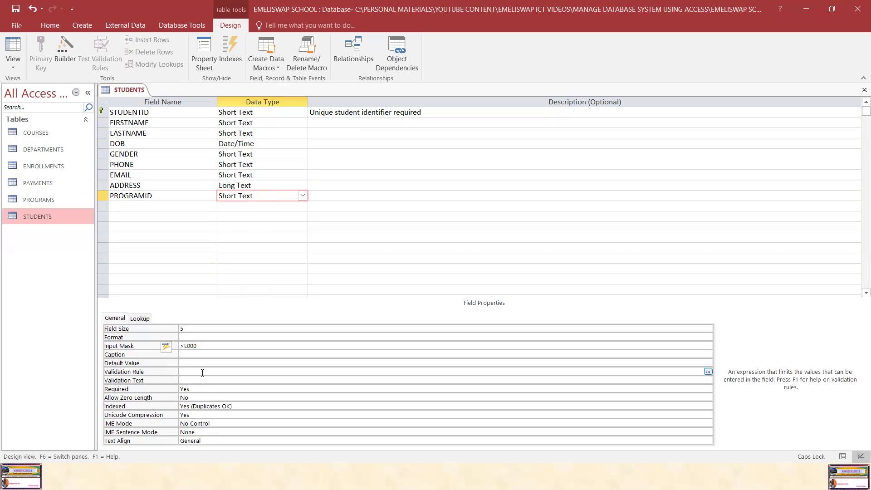
pyautogui.write('P')
pyautogui.press('BackSpace')
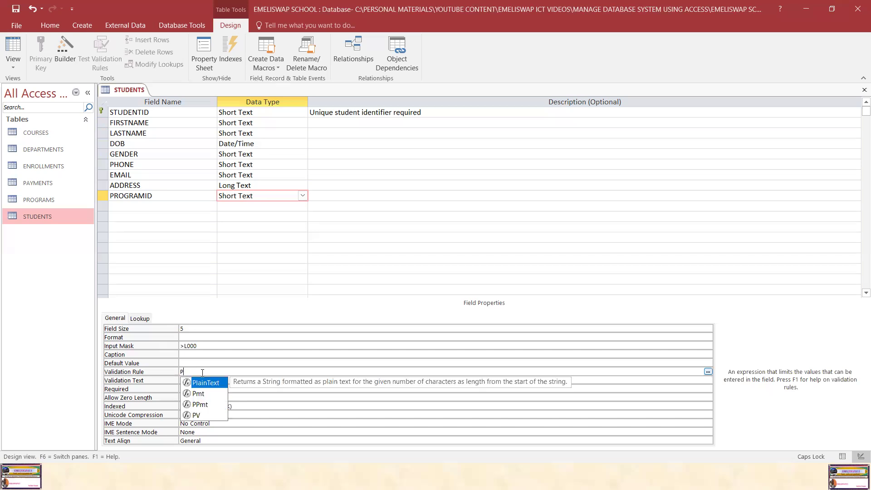
pyautogui.write('###')
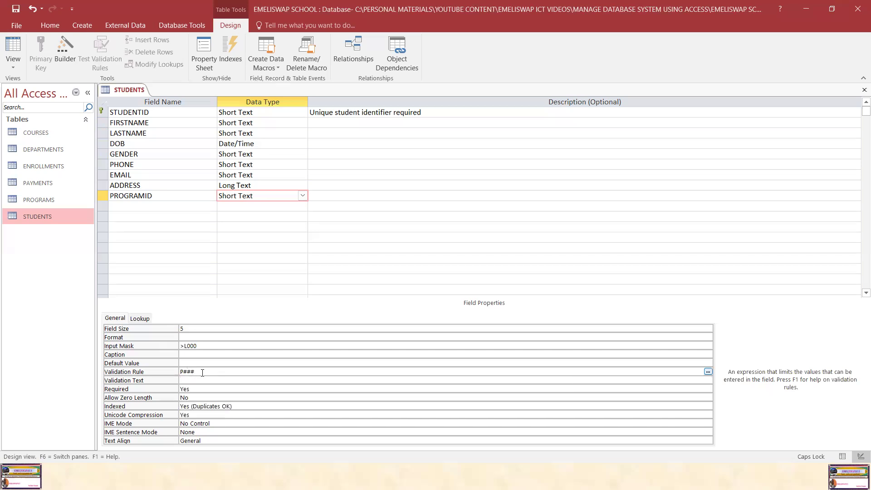
pyautogui.click(199, 380)
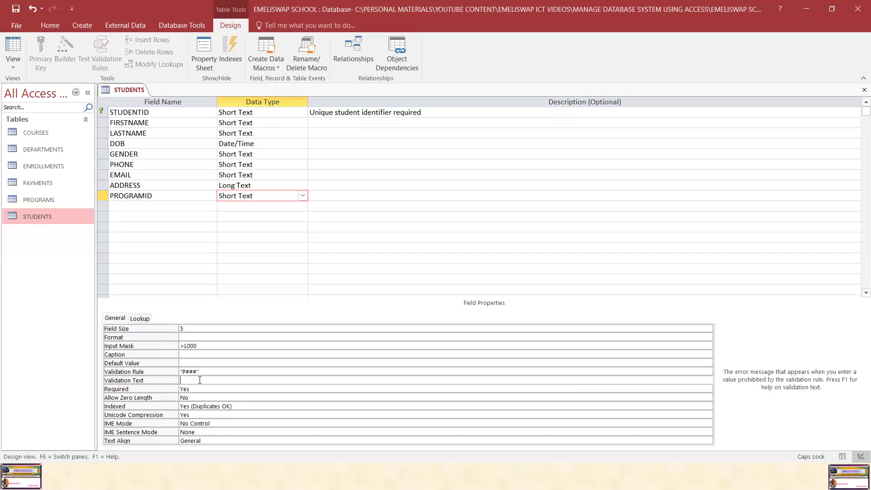
pyautogui.click(180, 372)
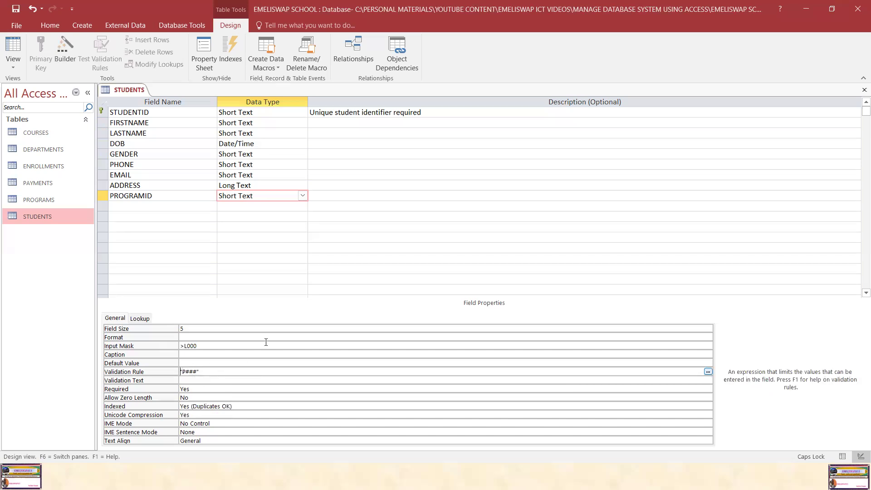
pyautogui.write('L')
pyautogui.press('capslock')
pyautogui.write('ike')
pyautogui.click(297, 379)
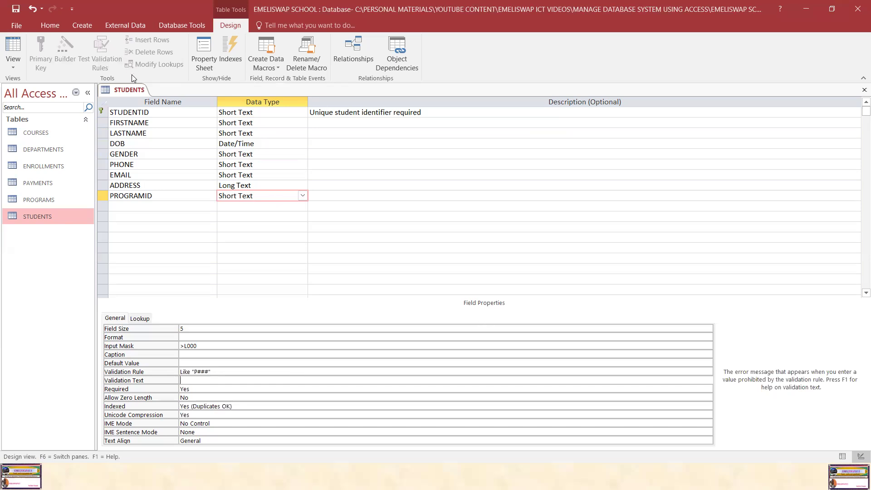
# - Save the STUDENTS table design and close the table
pyautogui.click(131, 90)
pyautogui.click(14, 15)
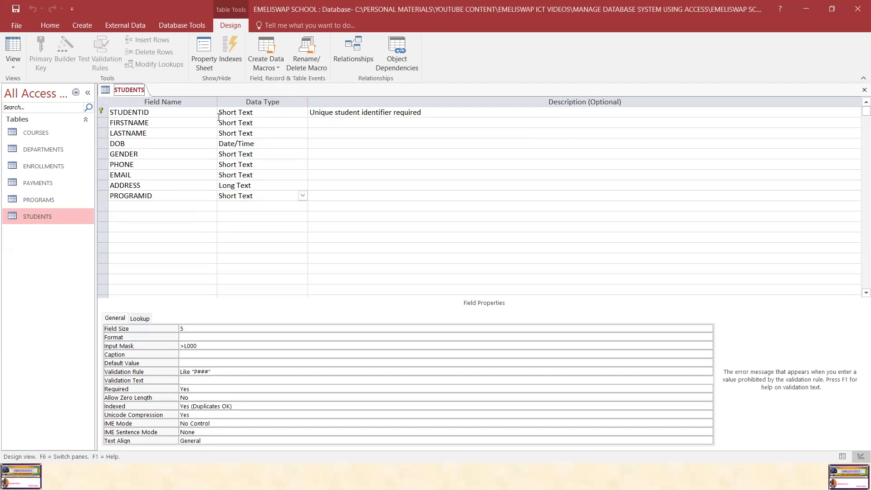
pyautogui.rightClick(127, 91)
pyautogui.click(161, 121)
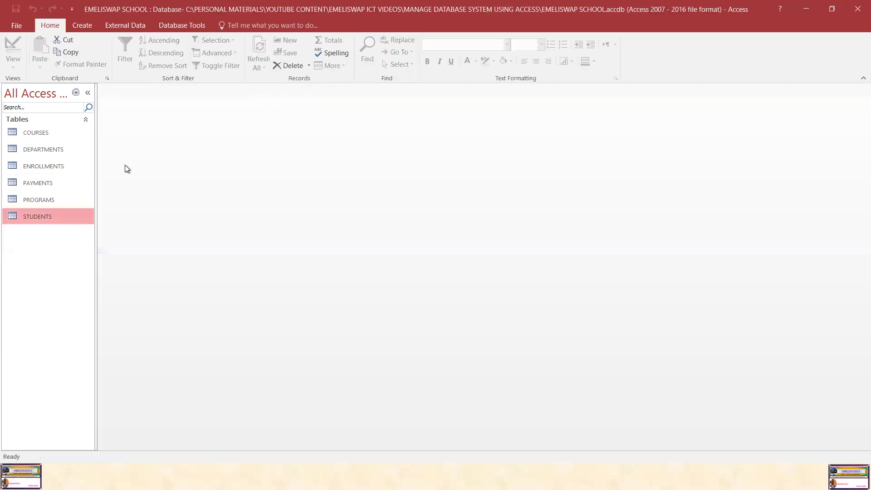
# - Open the PROGRAMS table in Design View
pyautogui.click(45, 200)
pyautogui.rightClick(44, 200)
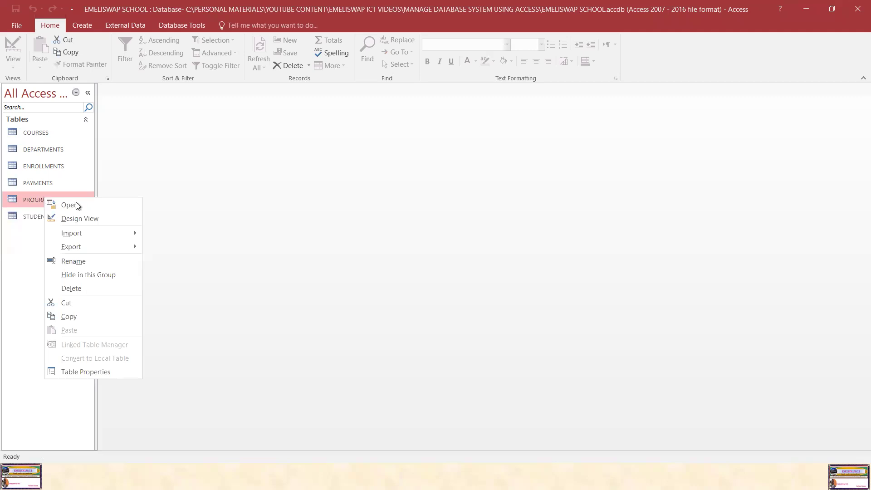
pyautogui.click(77, 219)
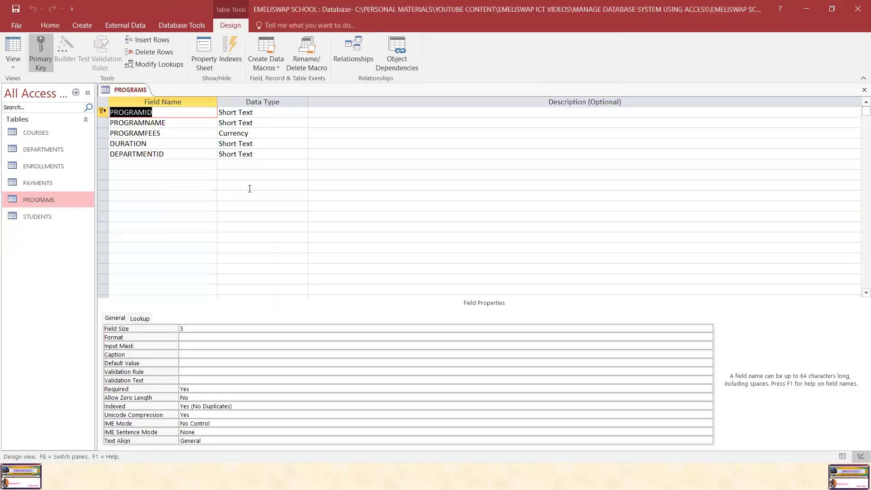
# - Set the input mask of the PROGRAMID field in the PROGRAMS table to >L000
pyautogui.click(259, 113)
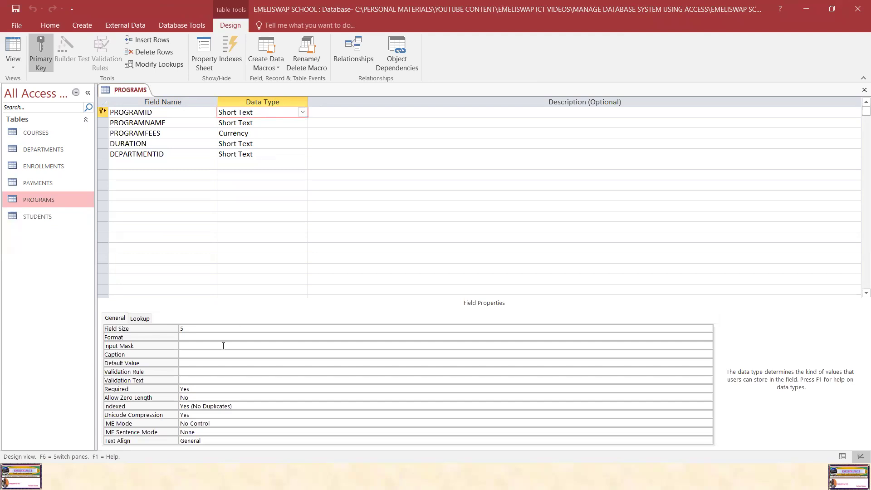
pyautogui.click(191, 345)
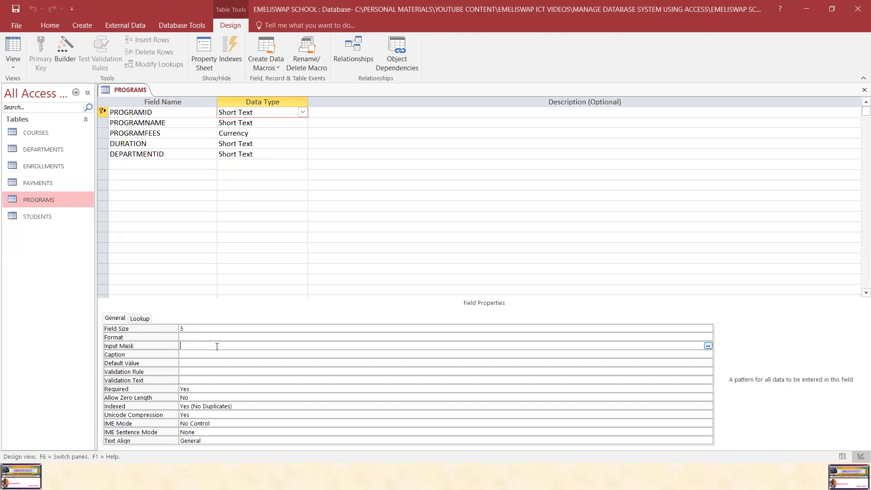
pyautogui.write('>L000')
# - Give the PROGRAMID field of the PROGRAMS table the validation rule Like "P###"
pyautogui.click(206, 375)
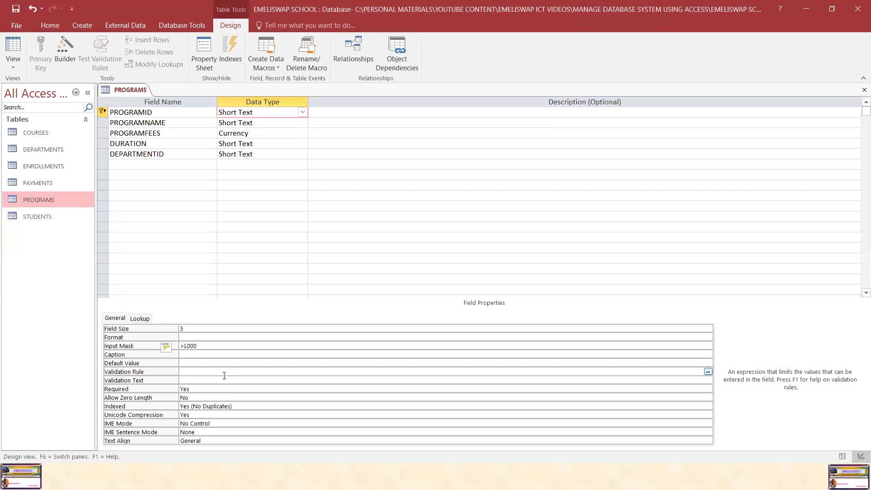
pyautogui.write('Like "')
pyautogui.press('capslock')
pyautogui.write('P###')
# - Give the PROGRAMNAME field the validation rule Is Not Null
pyautogui.click(271, 124)
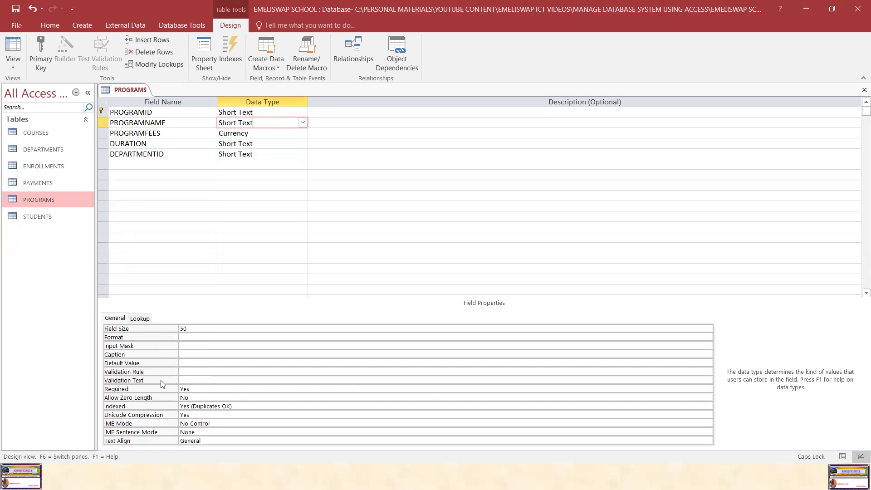
pyautogui.click(186, 372)
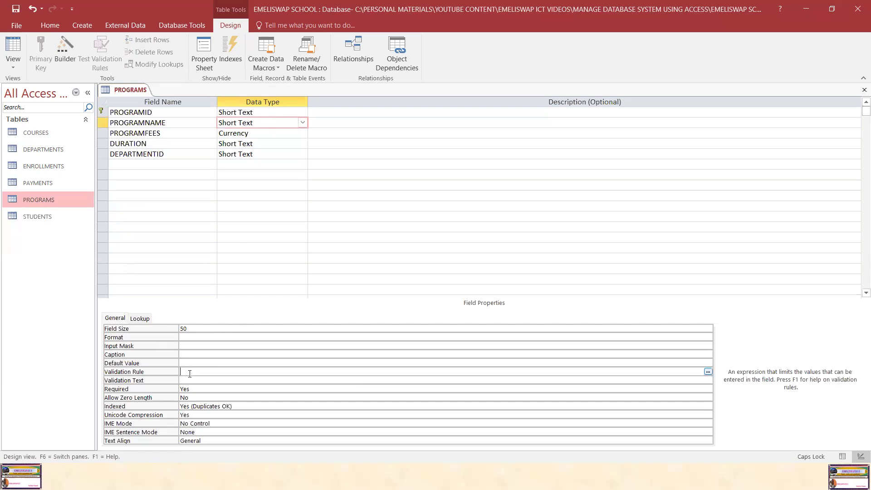
pyautogui.press('capslock')
pyautogui.write('is')
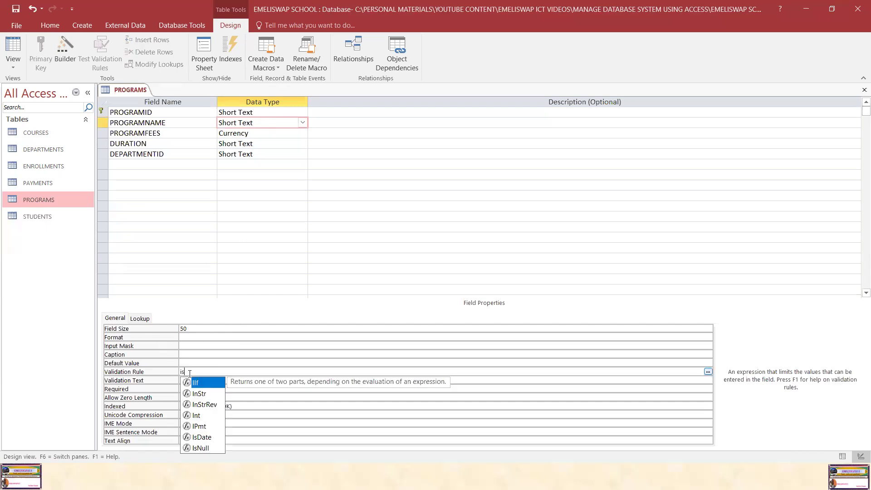
pyautogui.press('BackSpace')
pyautogui.press('BackSpace')
pyautogui.press('capslock')
pyautogui.write('I')
pyautogui.press('capslock')
pyautogui.write('s')
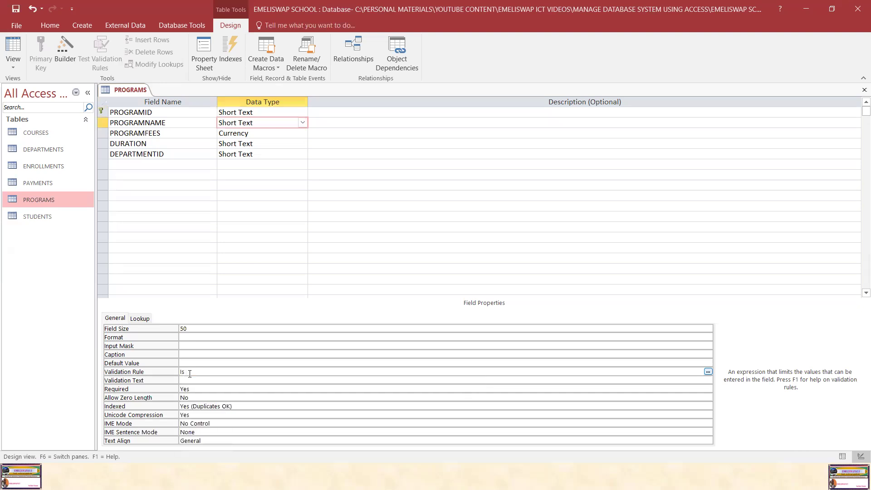
pyautogui.press('capslock')
pyautogui.write('N')
pyautogui.press('capslock')
pyautogui.write('ot')
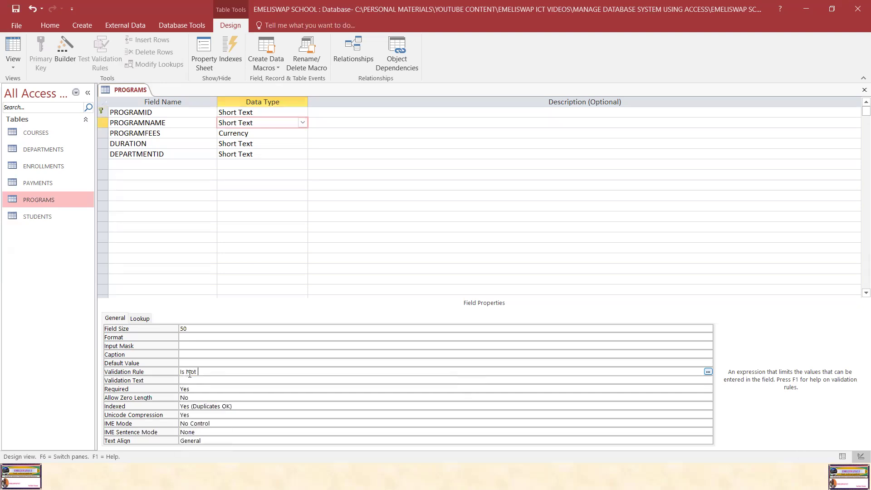
pyautogui.press('capslock')
pyautogui.write('N')
pyautogui.press('capslock')
pyautogui.write('ull')
# - Give the PROGRAMFEES field the validation rule >0
pyautogui.click(268, 133)
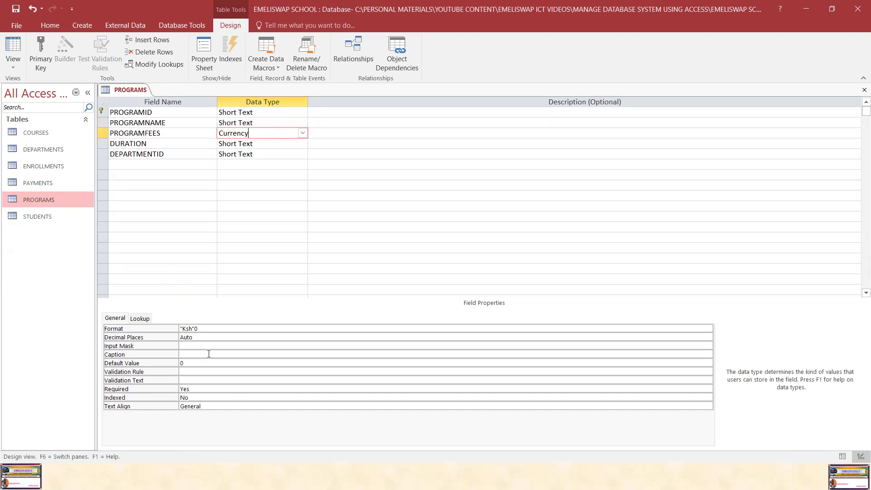
pyautogui.click(189, 371)
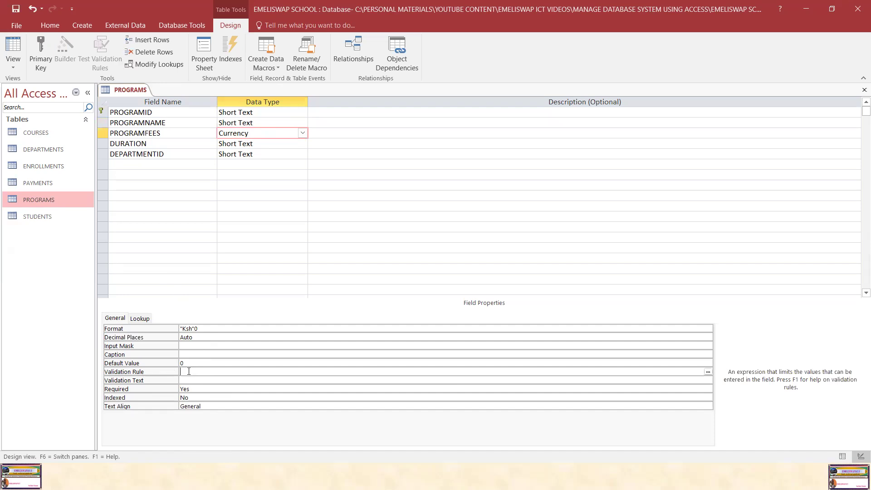
pyautogui.write('>0')
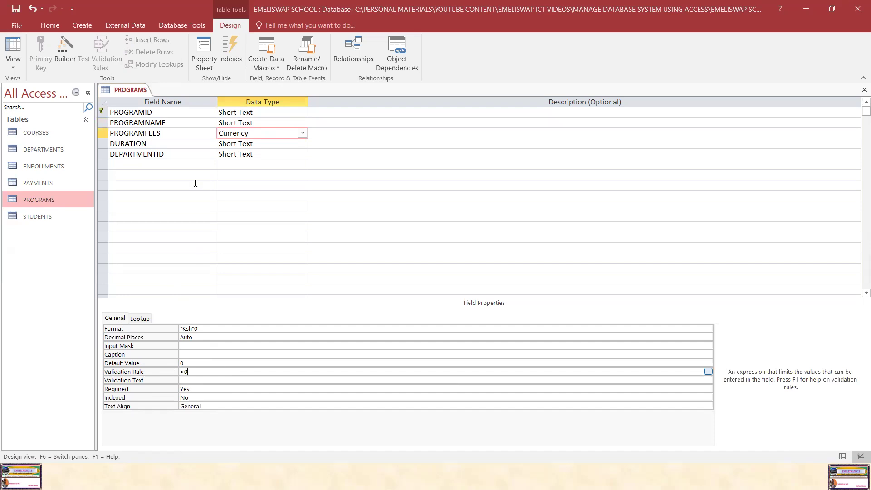
# - Set the input mask of the DEPARTMENTID field in the PROGRAMS table to >L000
pyautogui.click(273, 153)
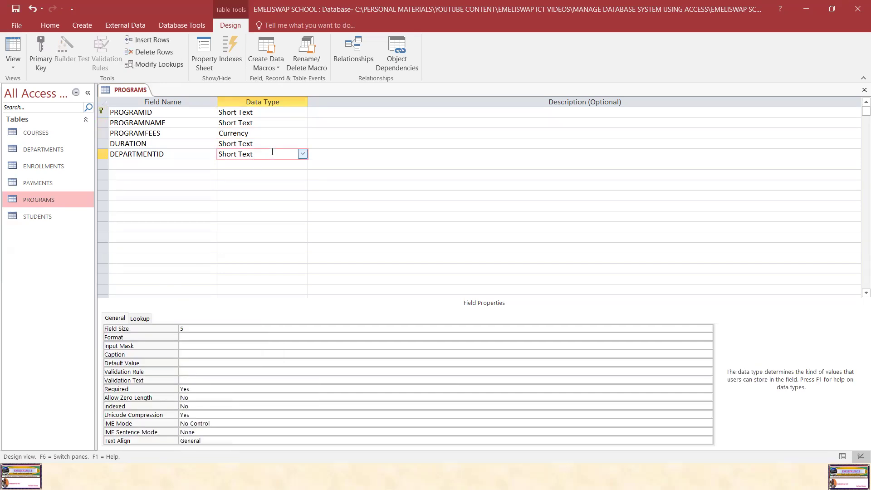
pyautogui.click(191, 344)
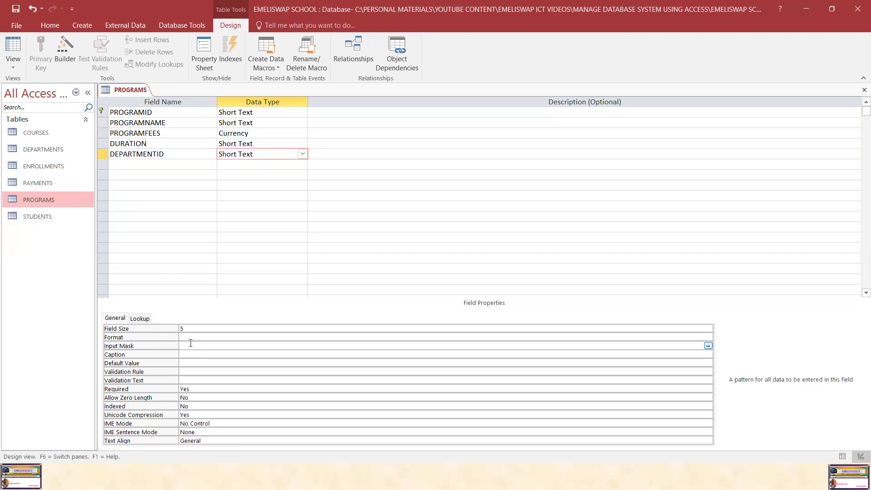
pyautogui.write('>L000')
# - Give the DEPARTMENTID field of the PROGRAMS table the validation rule Like "D###"
pyautogui.click(215, 374)
pyautogui.write('Like')
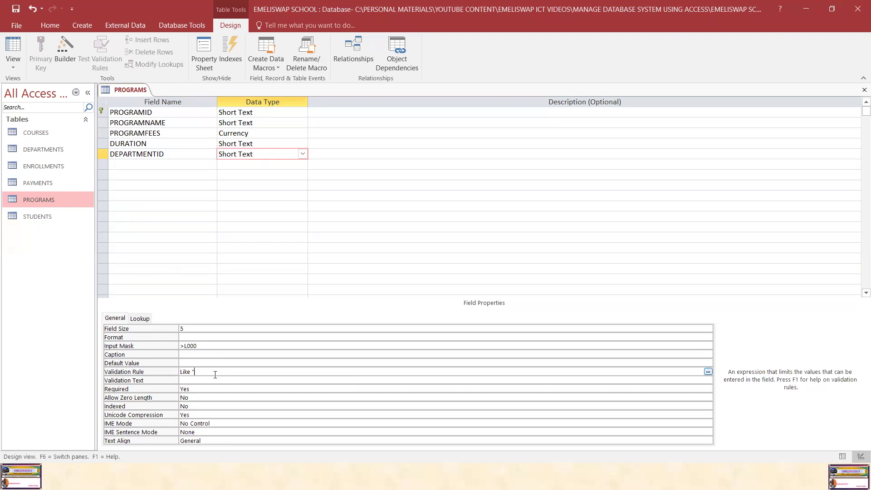
pyautogui.write(' "D')
pyautogui.write('~~~')
pyautogui.press('BackSpace')
pyautogui.press('BackSpace')
pyautogui.press('BackSpace')
pyautogui.write('#')
pyautogui.click(200, 381)
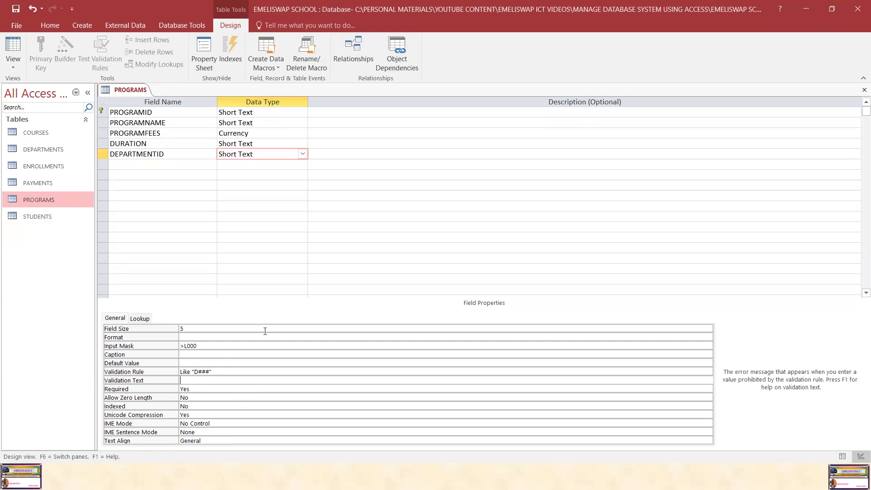
# - Save the PROGRAMS table design and close the table
pyautogui.click(16, 9)
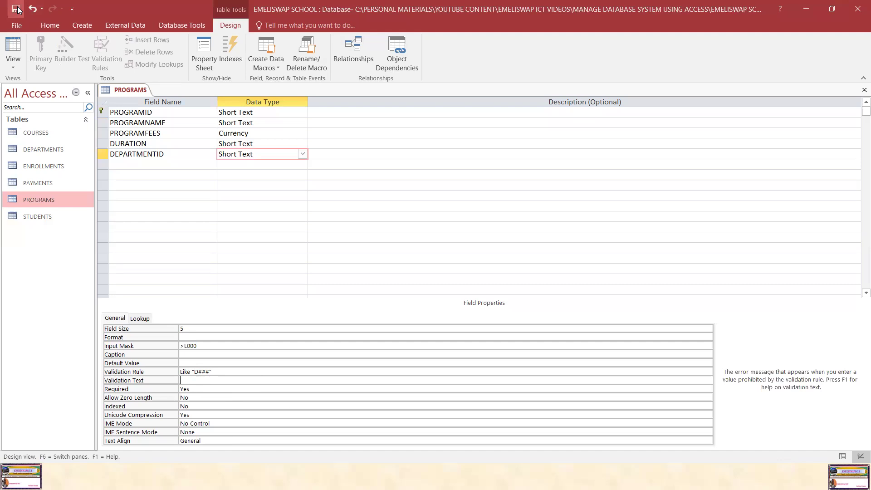
pyautogui.rightClick(138, 87)
pyautogui.click(157, 109)
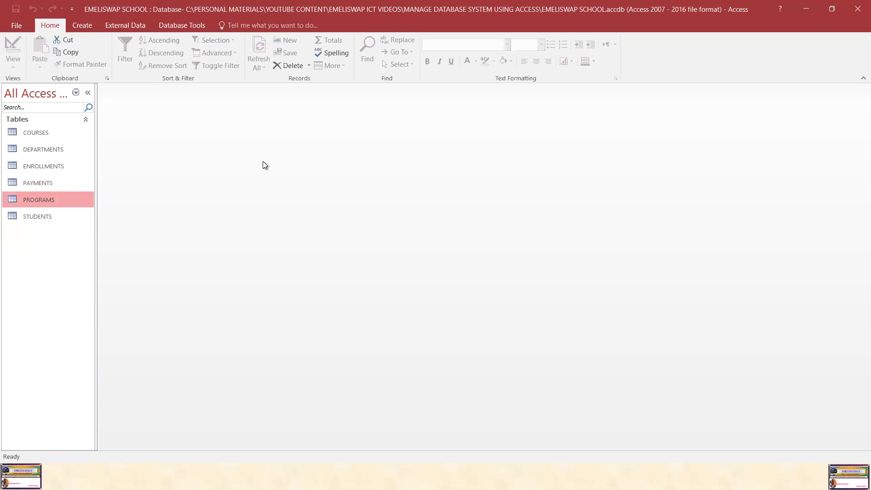
# - Open the COURSES table in Design View
pyautogui.click(36, 135)
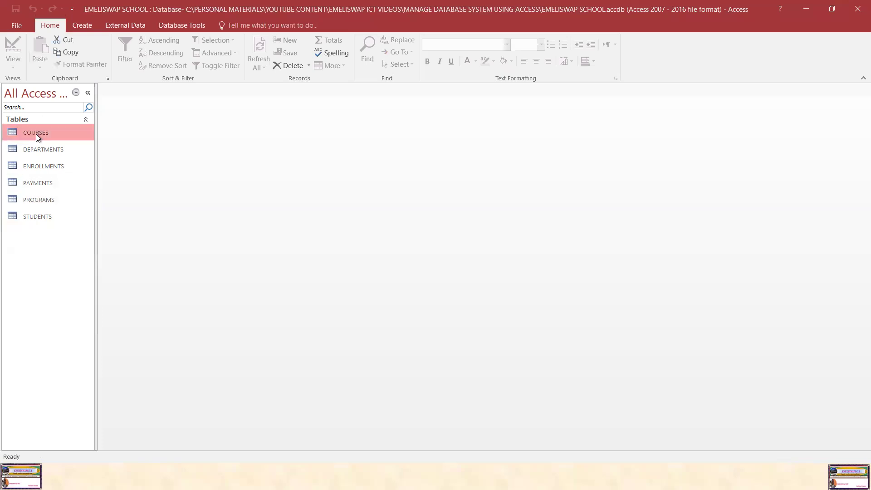
pyautogui.rightClick(36, 135)
pyautogui.click(64, 155)
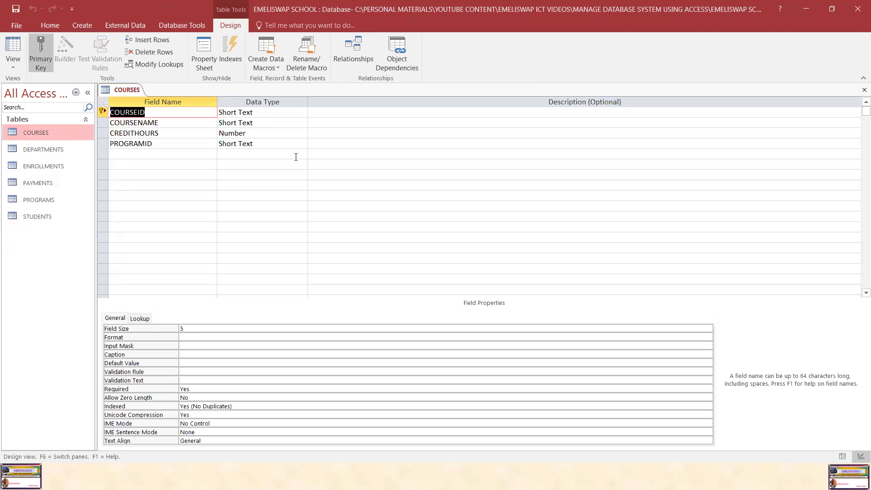
# - Set the input mask of the COURSEID field in the COURSES table to >L000
pyautogui.click(259, 112)
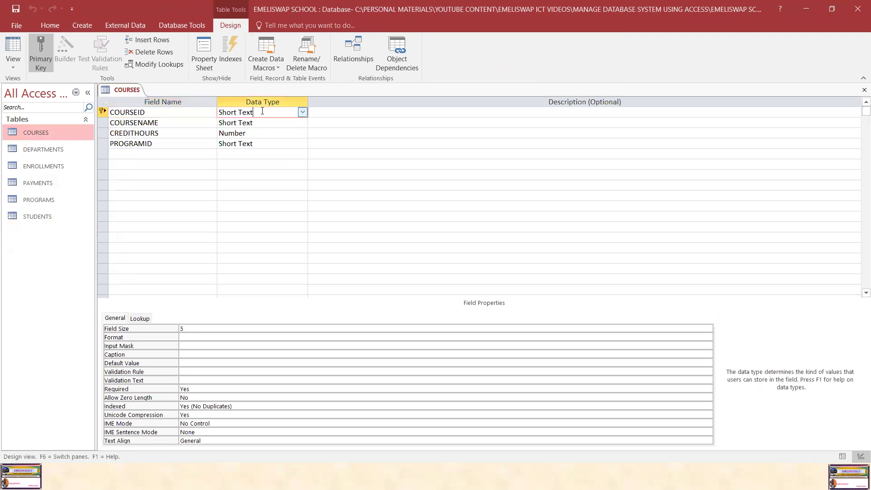
pyautogui.click(192, 347)
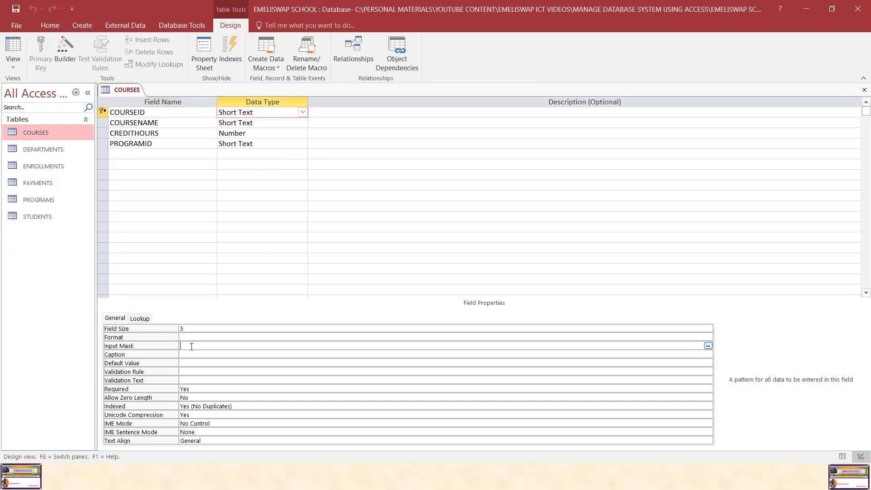
pyautogui.write('>')
pyautogui.press('capslock')
pyautogui.write('L')
pyautogui.press('capslock')
pyautogui.write('000')
# - Give the COURSEID field of the COURSES table the validation rule Like "C###"
pyautogui.click(190, 373)
pyautogui.write('Like')
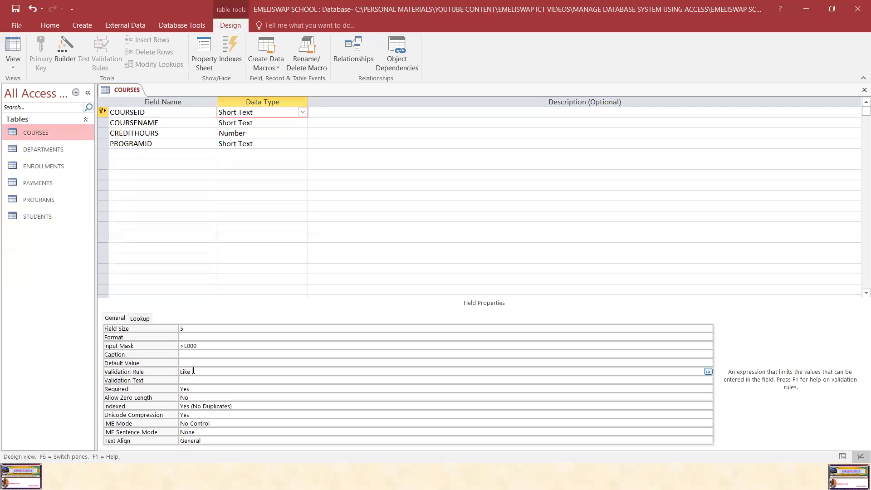
pyautogui.press('capslock')
pyautogui.write('"C###')
# - Set the validation rule of the COURSENAME field in the COURSES table to Is Not Null
pyautogui.click(270, 121)
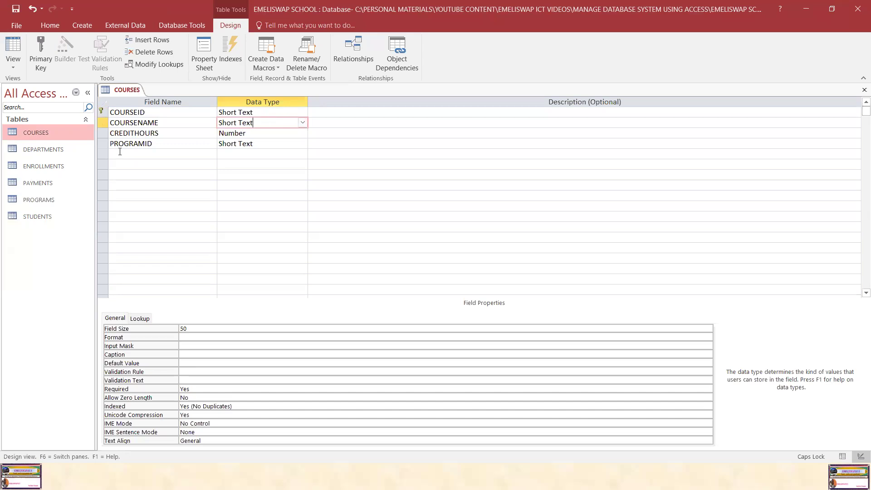
pyautogui.click(189, 372)
pyautogui.write('Is')
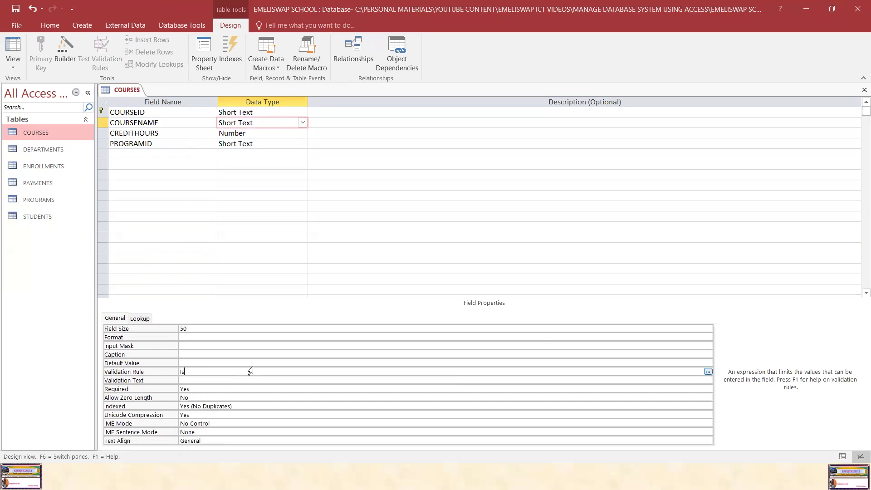
pyautogui.write(' Not ')
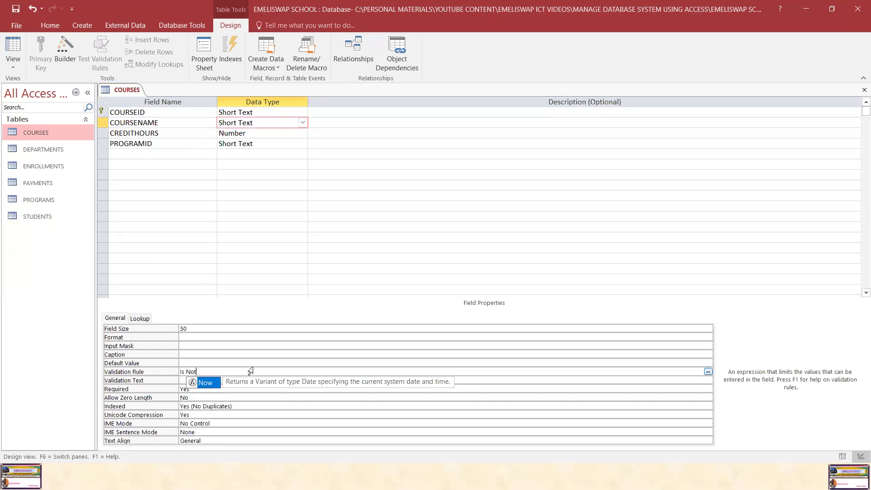
pyautogui.write('Null')
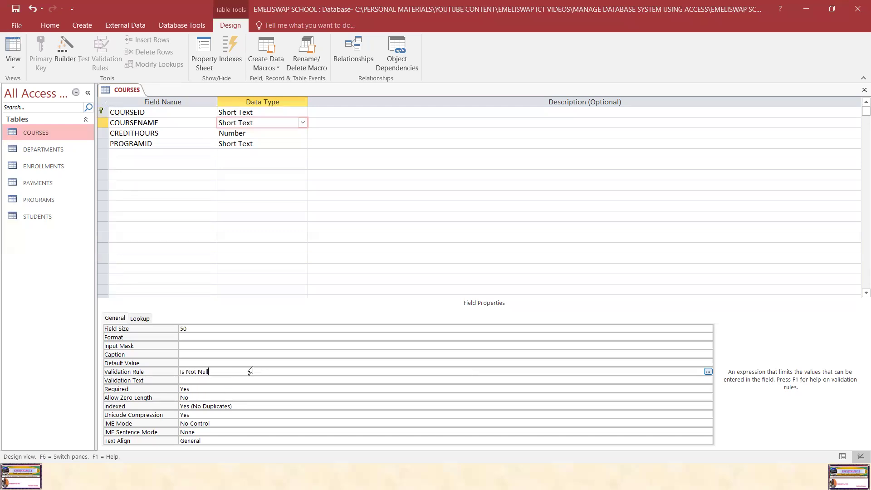
pyautogui.click(216, 378)
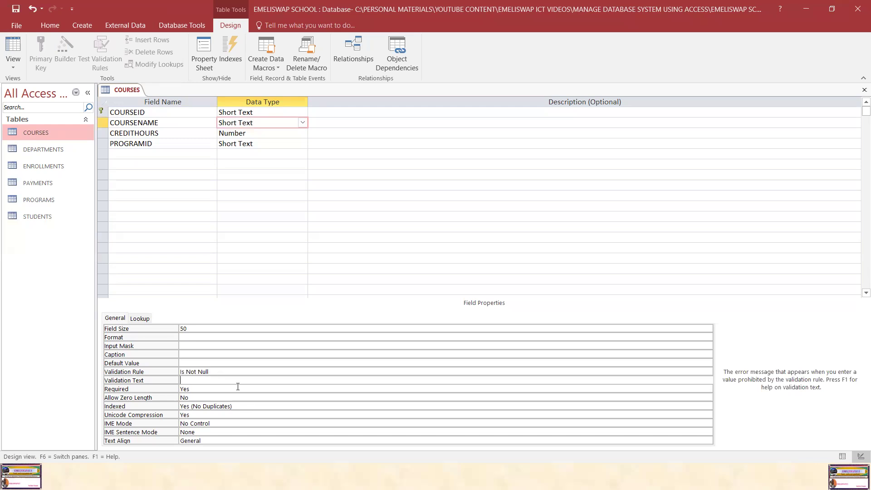
# - Set the validation rule of the CREDITHOURS field in the COURSES table to Between 1 And 10
pyautogui.click(270, 133)
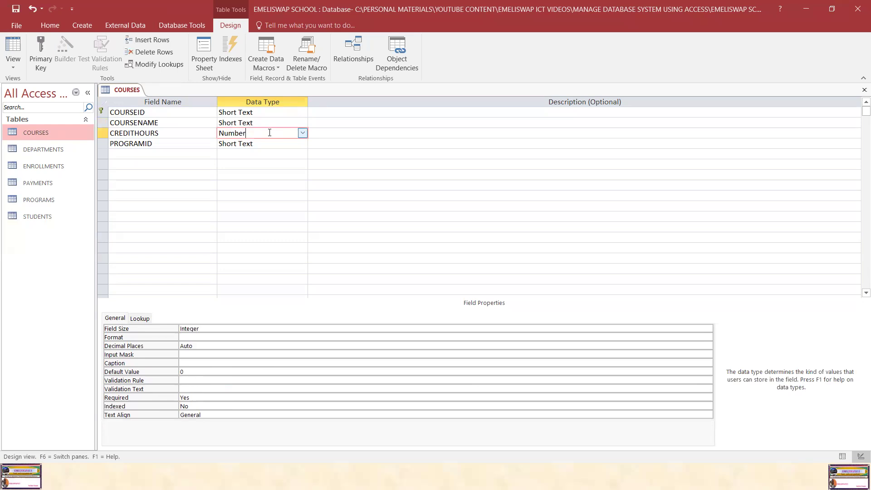
pyautogui.click(195, 380)
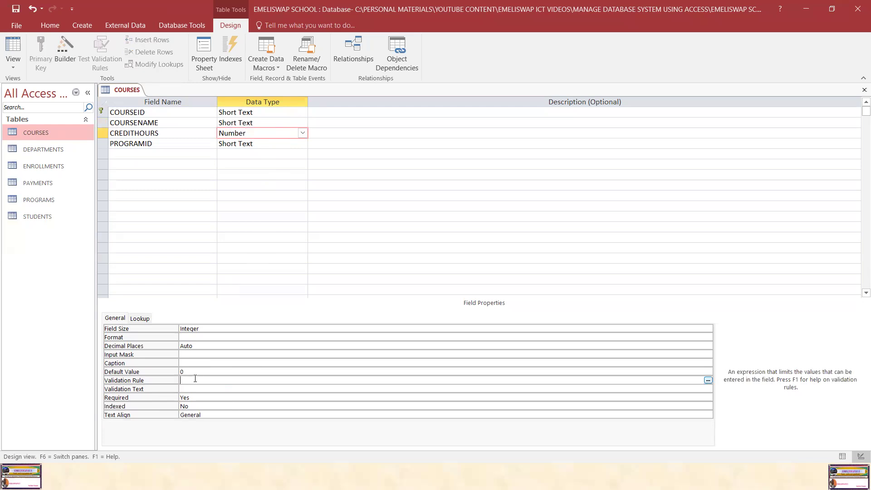
pyautogui.write('Between 1 and 19')
pyautogui.press('BackSpace')
pyautogui.write('0')
# - Give the PROGRAMID field of the COURSES table the input mask >L000 and the validation rule Like "P###"
pyautogui.click(281, 144)
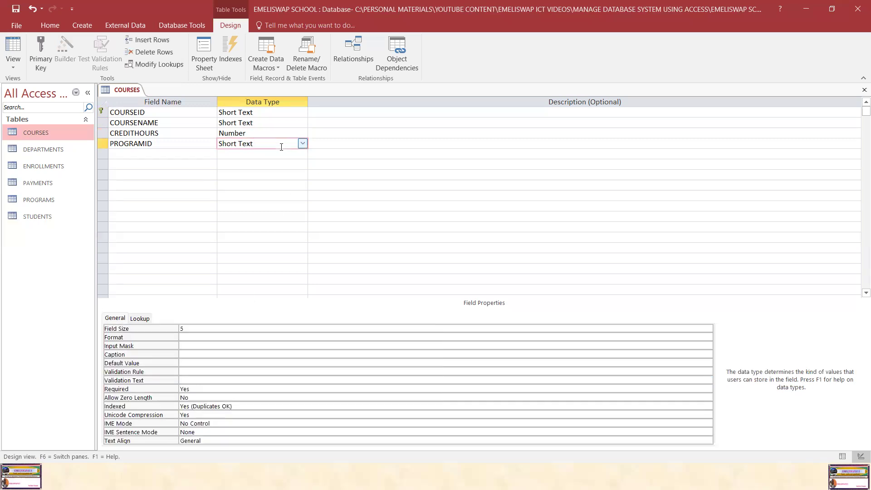
pyautogui.click(183, 347)
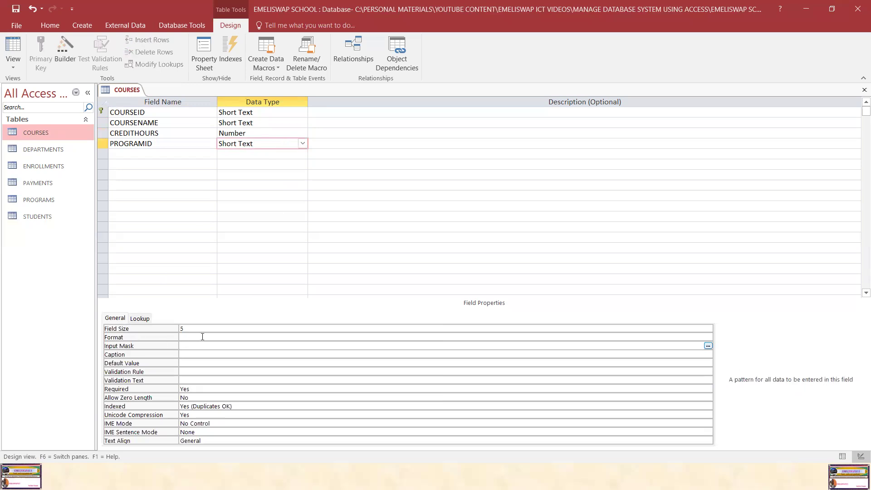
pyautogui.write('>L')
pyautogui.write('000')
pyautogui.click(185, 371)
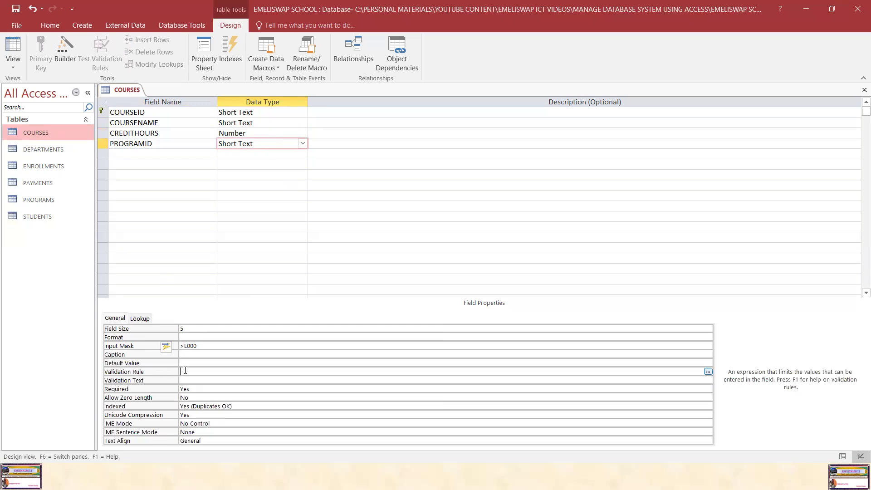
pyautogui.write('Like "P###')
pyautogui.click(200, 381)
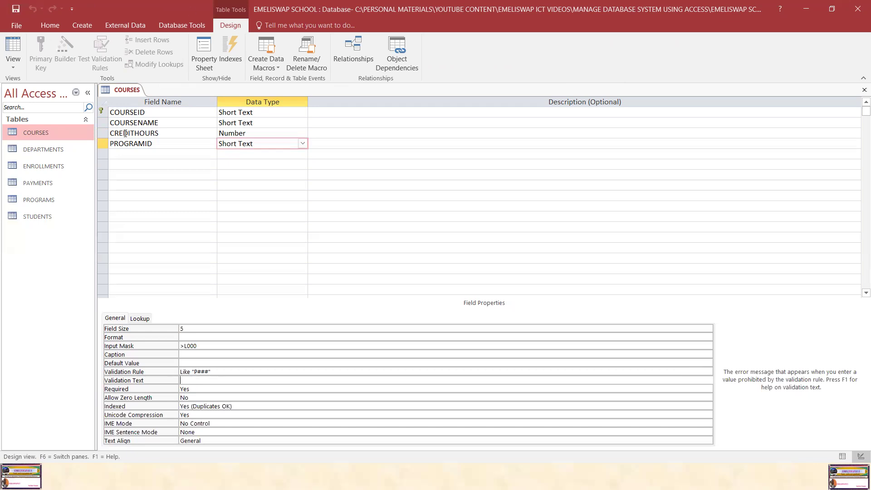
# - Close the saved COURSES table and open the ENROLLMENTS table in Design View
pyautogui.rightClick(119, 90)
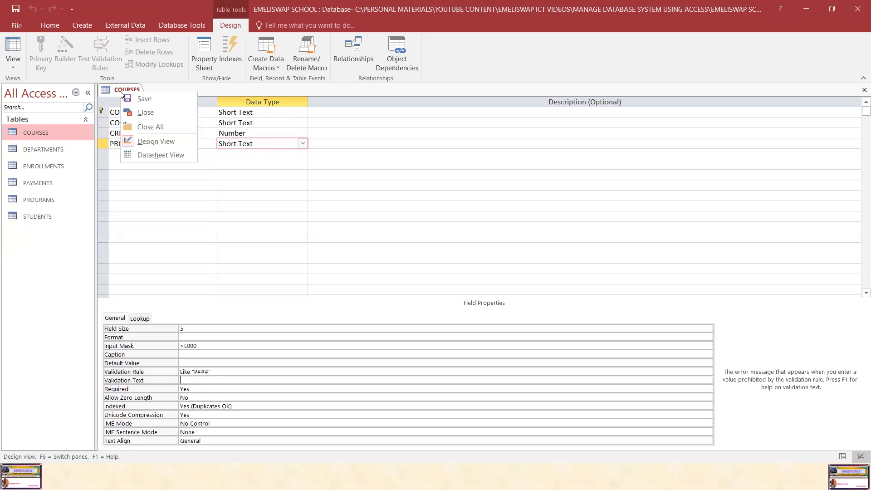
pyautogui.click(145, 114)
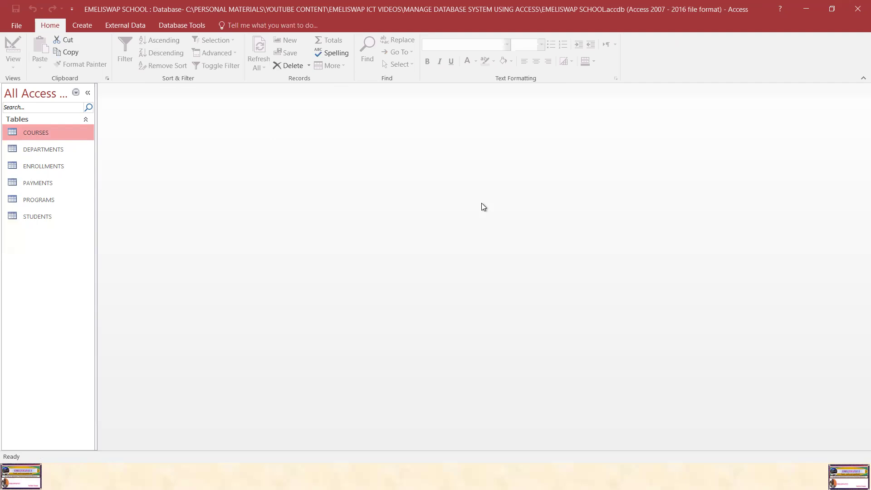
pyautogui.click(53, 165)
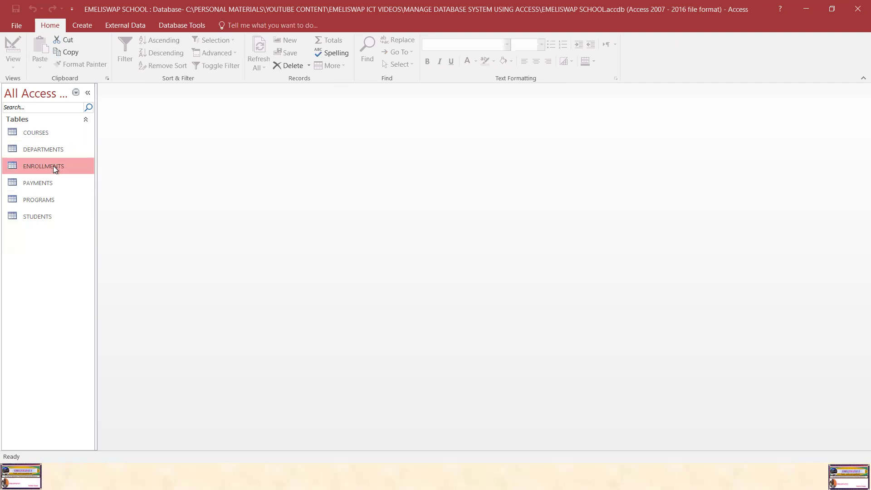
pyautogui.rightClick(53, 165)
pyautogui.click(84, 186)
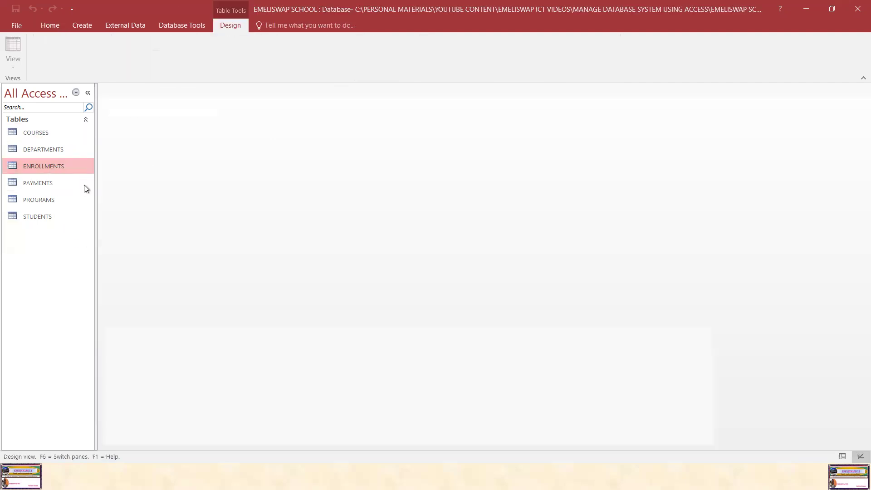
# - Set the input mask of the ENROLLMENTID field in the ENROLLMENTS table to >L000
pyautogui.click(266, 114)
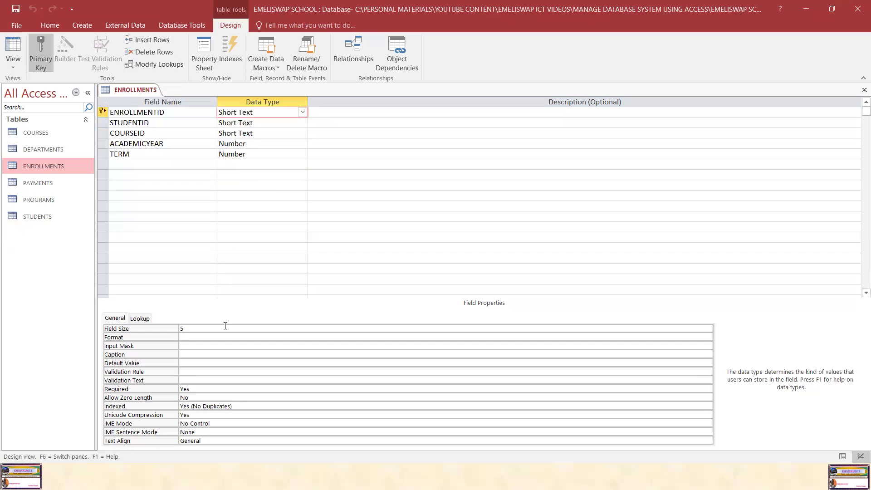
pyautogui.click(181, 345)
pyautogui.write('>')
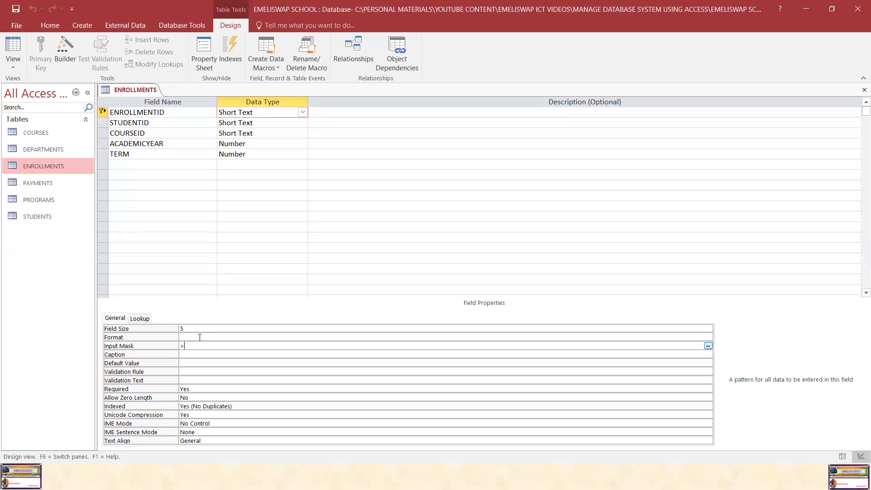
pyautogui.press('capslock')
pyautogui.write('L')
pyautogui.press('capslock')
pyautogui.write('000')
pyautogui.click(185, 372)
pyautogui.press('capslock')
pyautogui.write('L')
pyautogui.press('capslock')
pyautogui.write('ike')
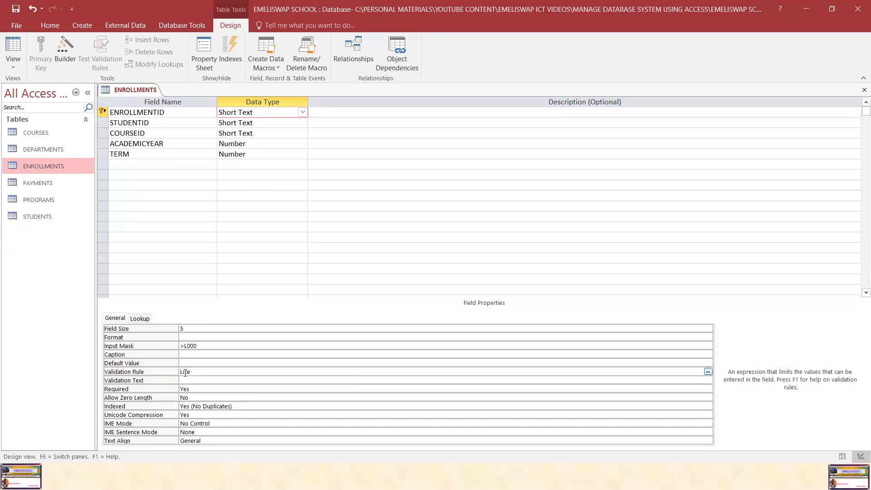
pyautogui.press('capslock')
pyautogui.write('E')
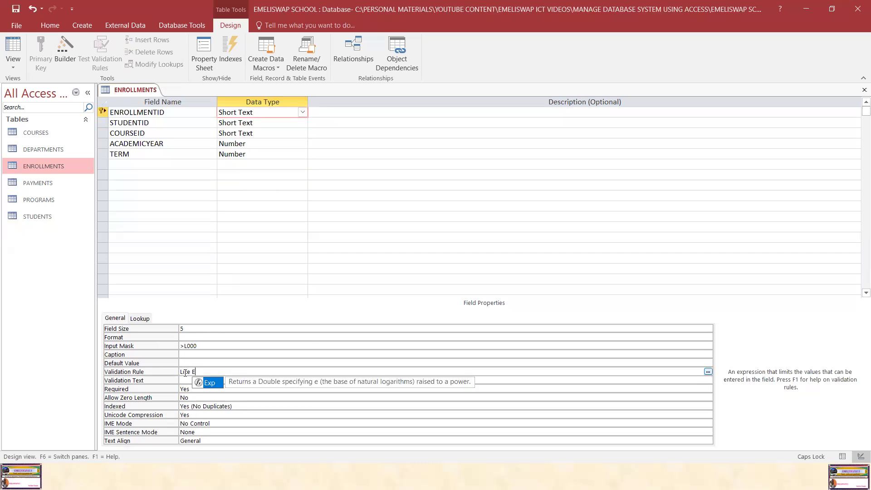
pyautogui.write('###')
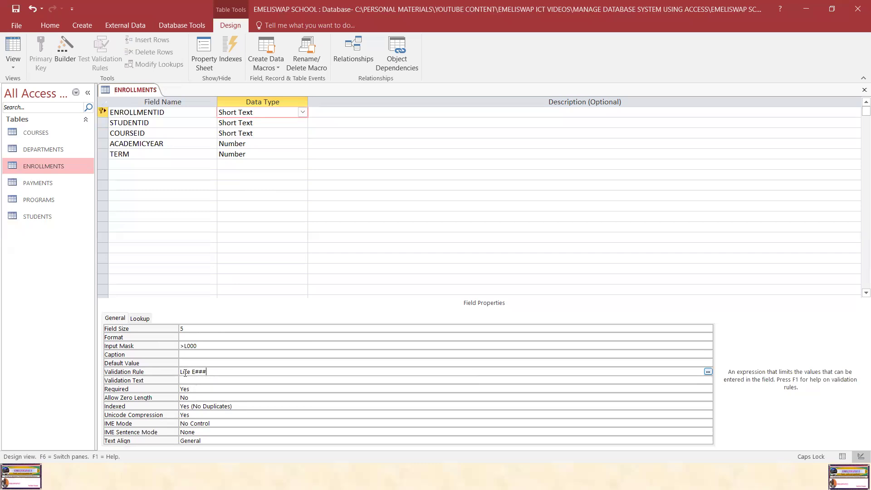
pyautogui.write('"')
pyautogui.press('capslock')
pyautogui.click(204, 380)
# - Give the ENROLLMENTID field of the ENROLLMENTS table the validation rule Like "E###"
pyautogui.click(202, 369)
pyautogui.write('Like')
pyautogui.press('capslock')
pyautogui.write('"E###')
pyautogui.press('capslock')
pyautogui.click(200, 379)
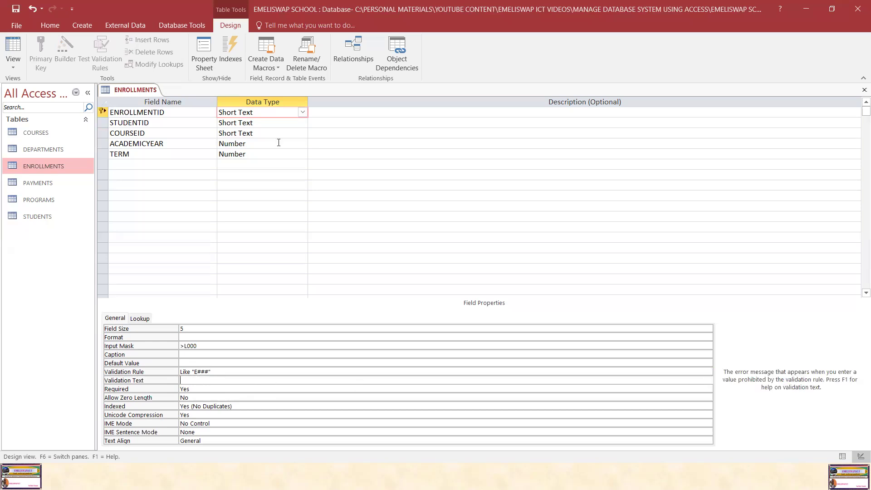
# - Give the STUDENTID field of the ENROLLMENTS table the input mask >L000 and the validation rule Like "S###"
pyautogui.click(270, 123)
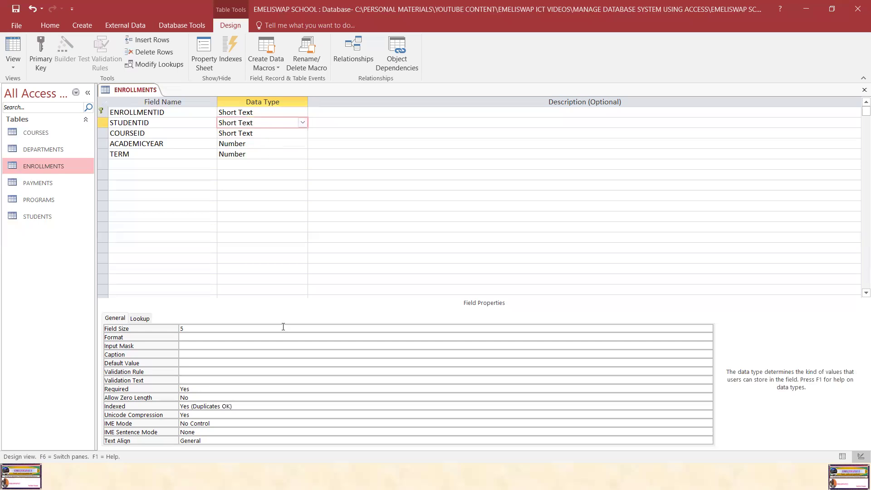
pyautogui.click(192, 343)
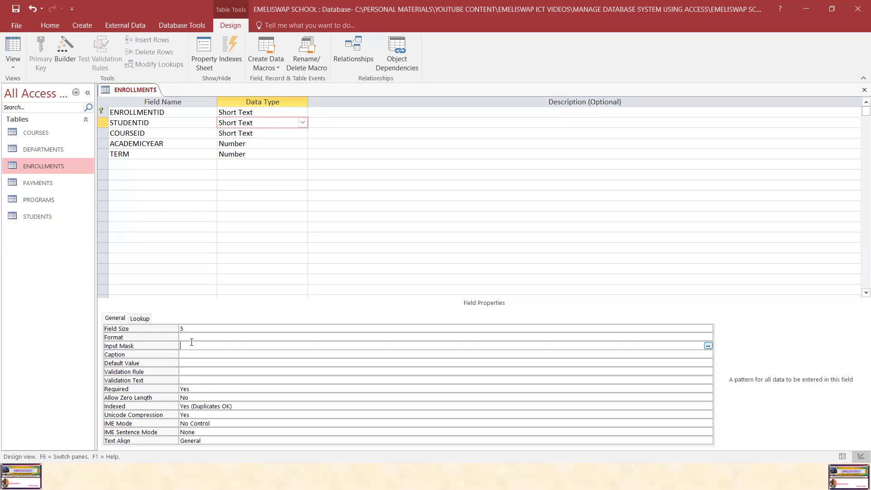
pyautogui.write('>L000')
pyautogui.click(187, 370)
pyautogui.write('Like "')
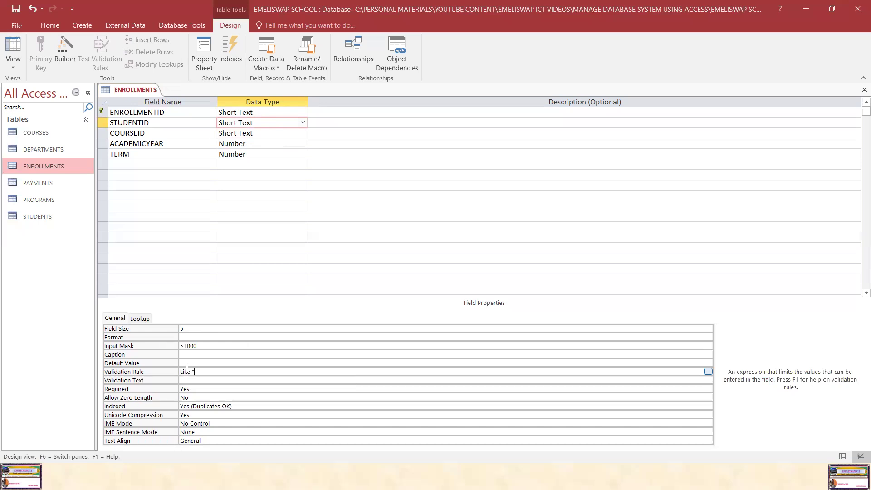
pyautogui.write('S###')
pyautogui.click(196, 379)
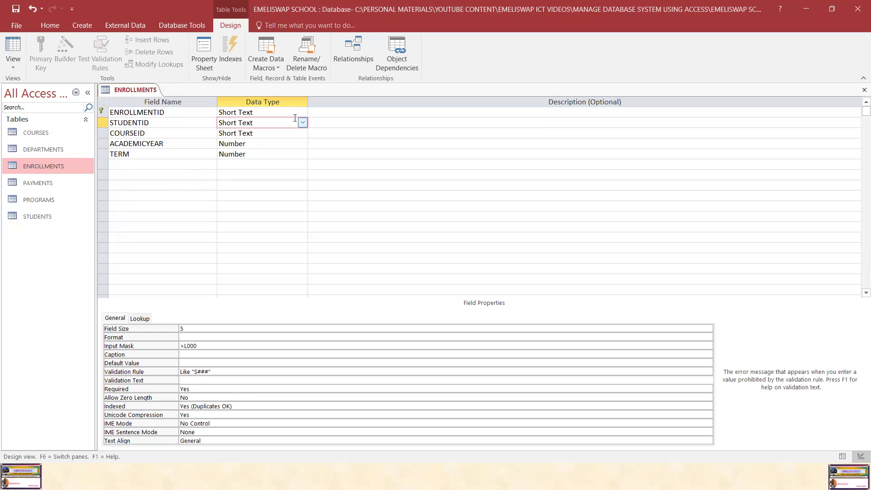
# - Set the input mask of the COURSEID field in the ENROLLMENTS table to >L000
pyautogui.click(270, 133)
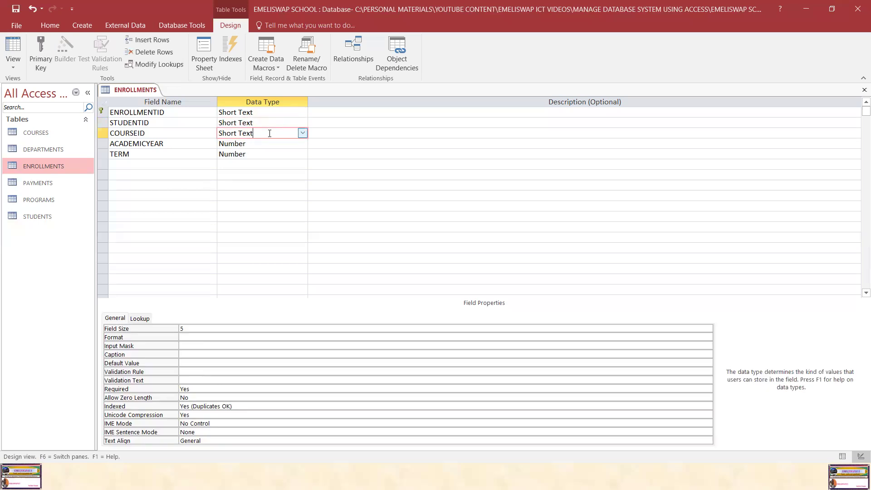
pyautogui.click(188, 346)
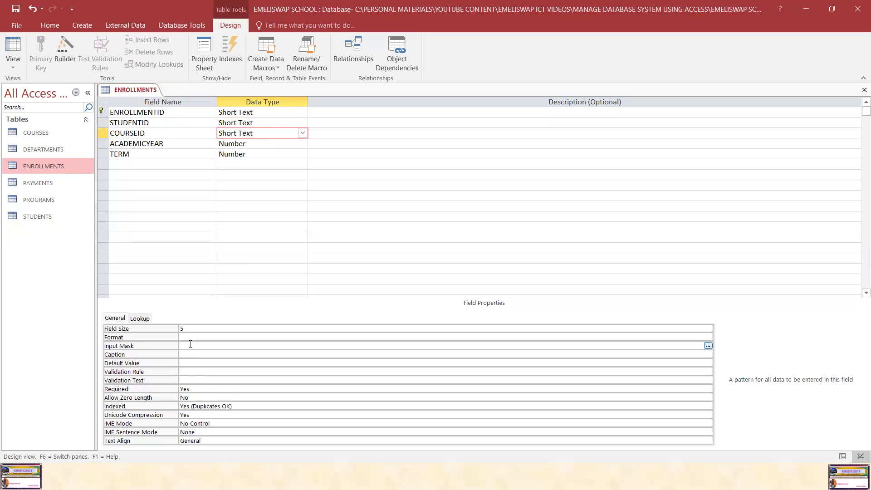
pyautogui.write('>L')
pyautogui.write('000')
# - Give the COURSEID field of the ENROLLMENTS table the validation rule Like "C###" and check the entry
pyautogui.click(188, 369)
pyautogui.press('capslock')
pyautogui.write('L')
pyautogui.press('capslock')
pyautogui.write('ike ')
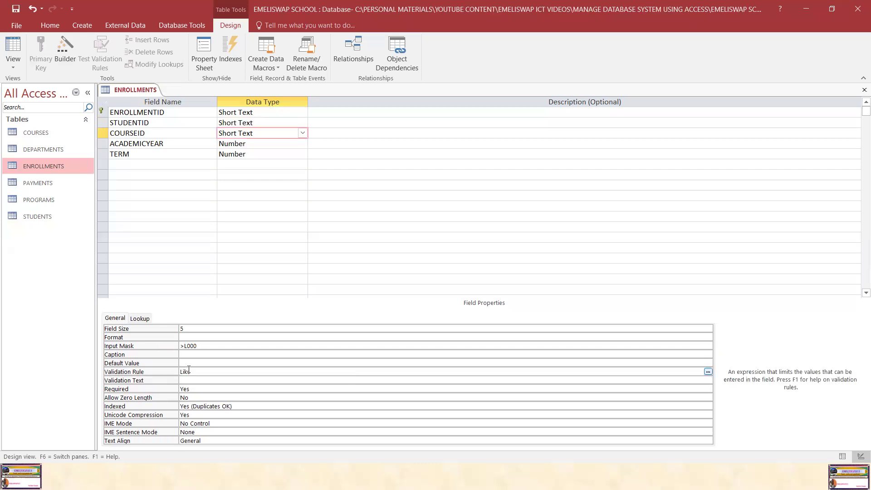
pyautogui.write('"')
pyautogui.press('capslock')
pyautogui.write('C###"')
pyautogui.press('capslock')
pyautogui.click(259, 143)
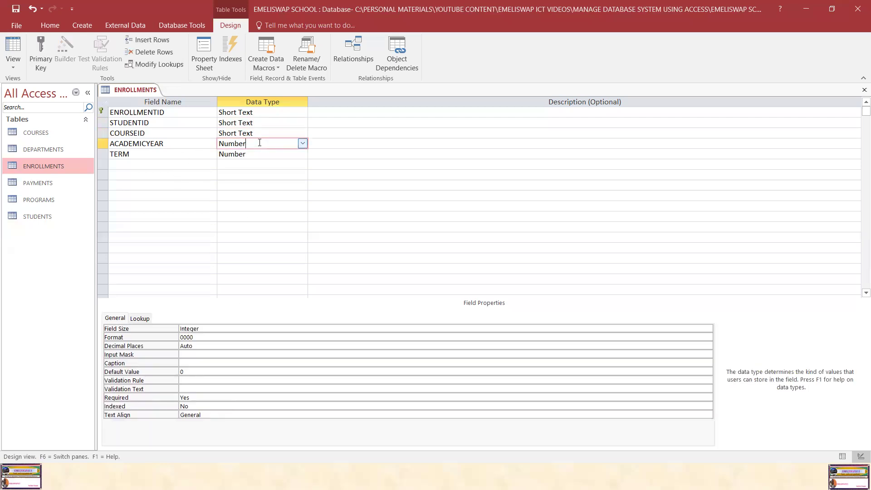
pyautogui.click(267, 132)
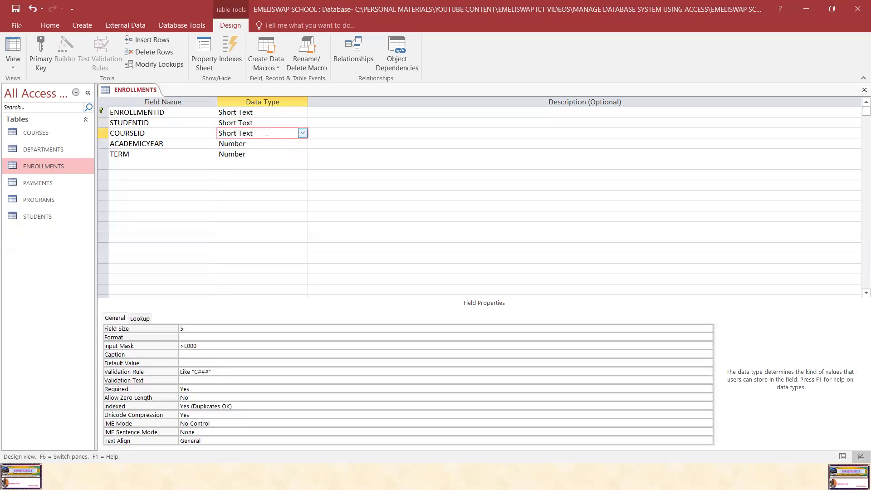
# - Give the ACADEMICYEAR field of the ENROLLMENTS table the validation rule Between 2000 And Year([date])+1
pyautogui.click(255, 144)
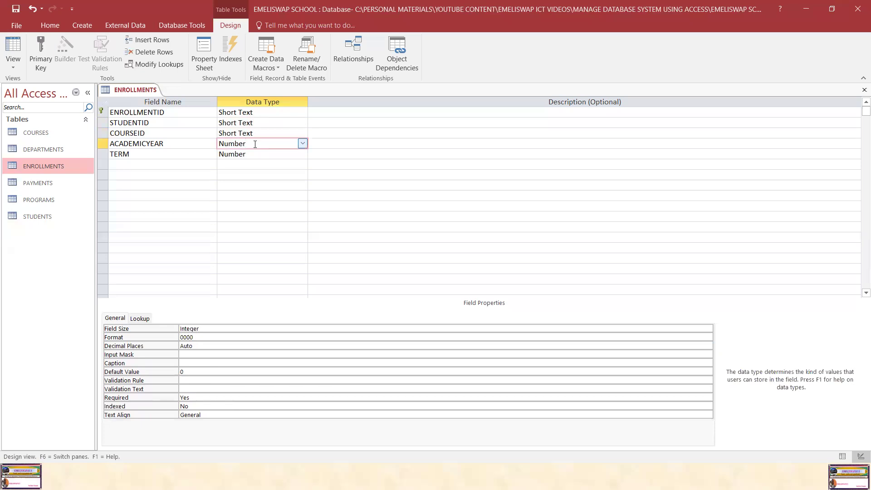
pyautogui.click(193, 381)
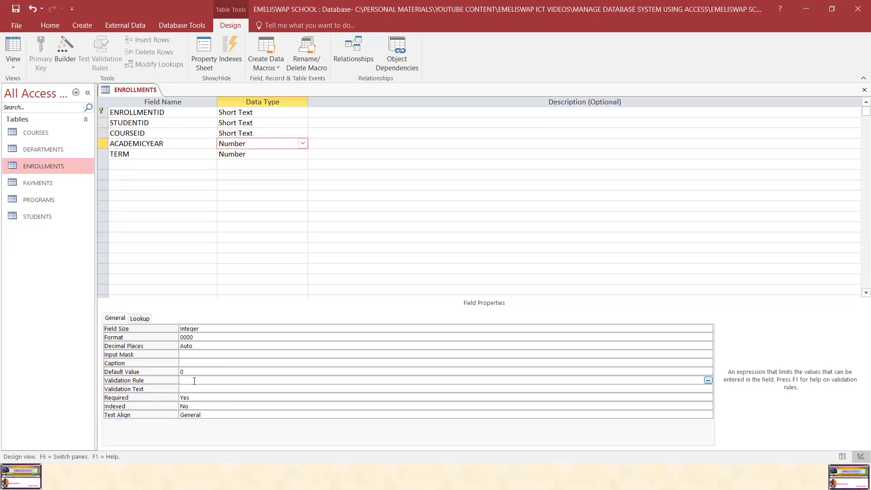
pyautogui.write('Bte')
pyautogui.press('BackSpace')
pyautogui.write('etween 2000')
pyautogui.press('capslock')
pyautogui.write('A')
pyautogui.press('capslock')
pyautogui.write('nd')
pyautogui.press('capslock')
pyautogui.write('Y')
pyautogui.press('capslock')
pyautogui.write('ear')
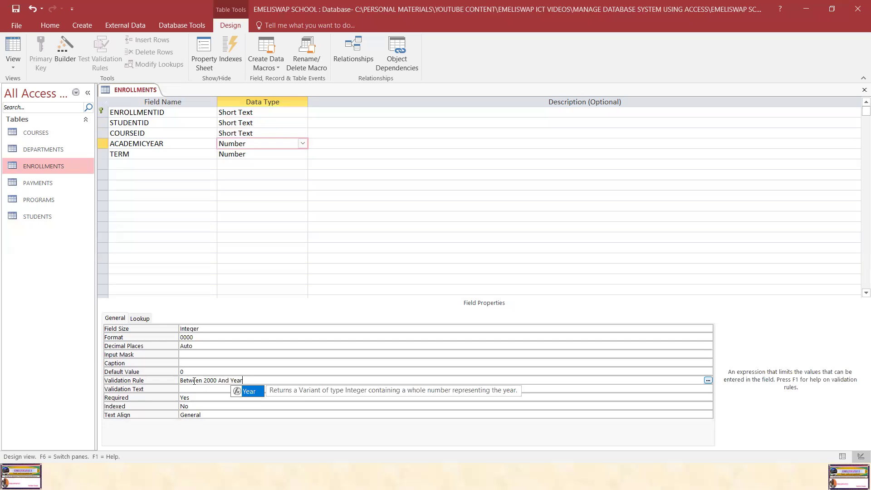
pyautogui.write('(')
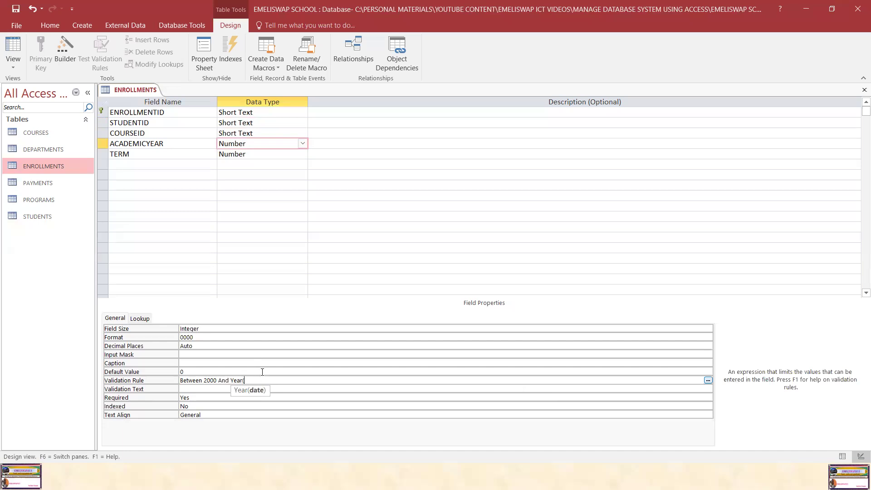
pyautogui.press('capslock')
pyautogui.press('capslock')
pyautogui.write('date)+1')
pyautogui.click(221, 387)
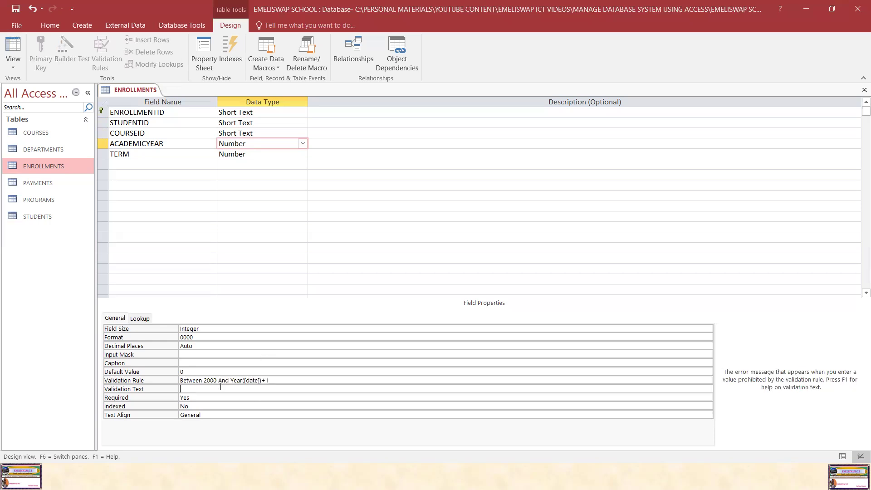
pyautogui.click(279, 379)
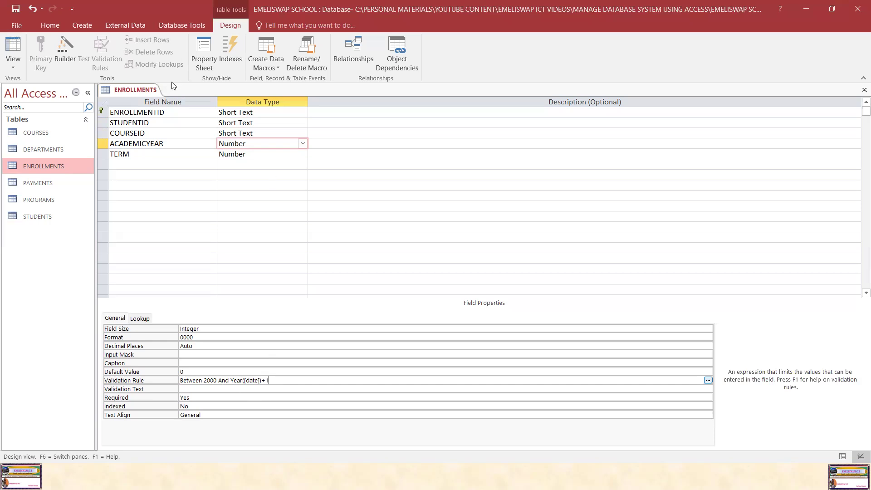
# - Give the TERM field of the ENROLLMENTS table the validation rule Between 1 And 3
pyautogui.click(251, 153)
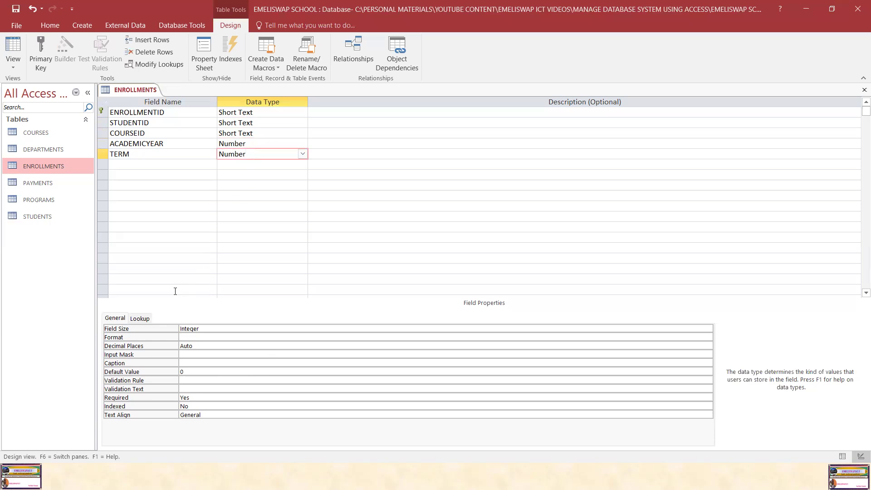
pyautogui.click(196, 381)
pyautogui.press('capslock')
pyautogui.write('B')
pyautogui.press('capslock')
pyautogui.write('etween')
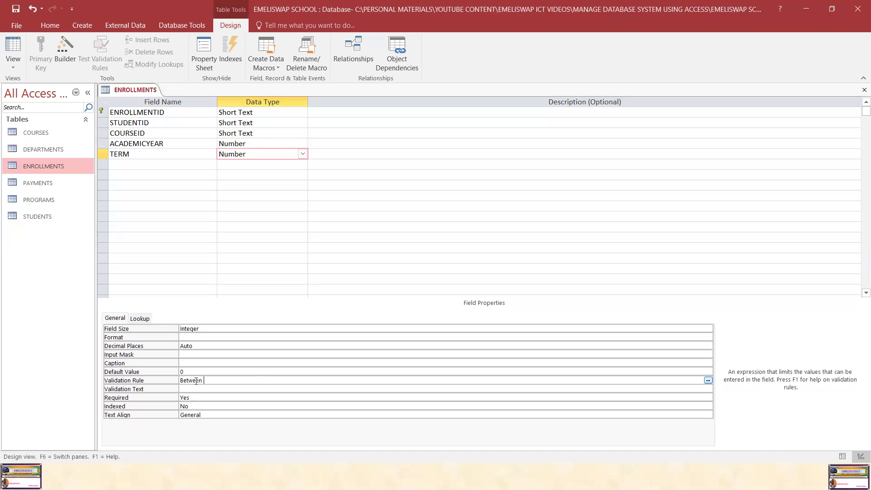
pyautogui.write('And 3')
# - Try to save the design changes of the ENROLLMENTS table
pyautogui.click(16, 9)
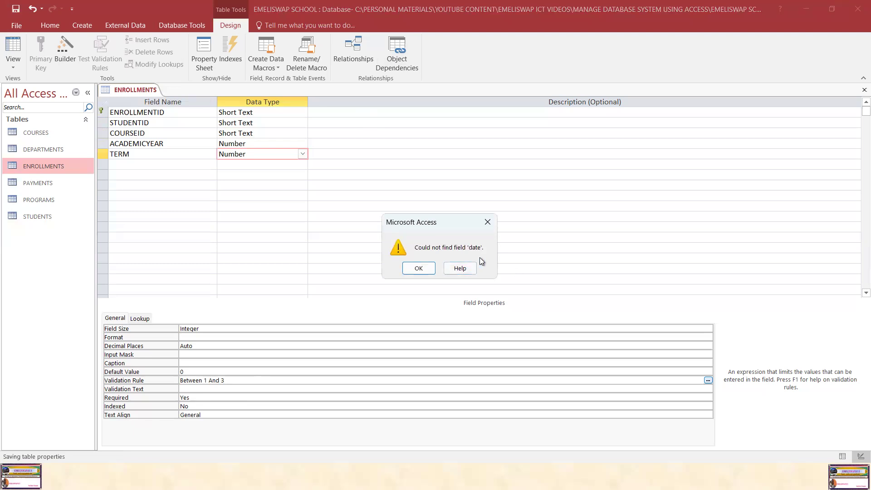
pyautogui.click(423, 268)
pyautogui.click(440, 279)
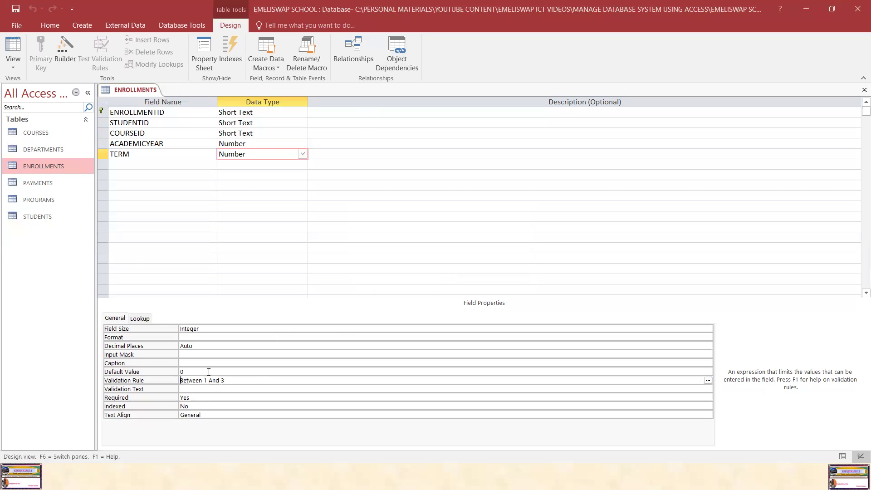
pyautogui.click(260, 153)
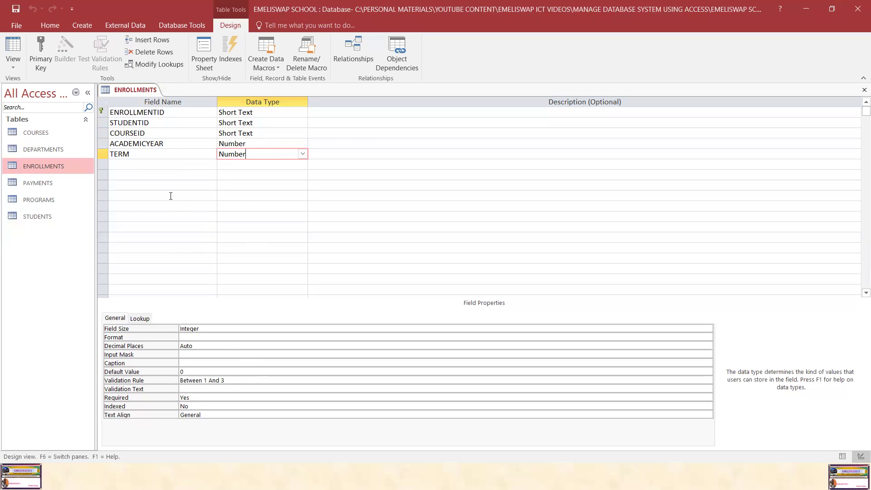
# - Correct the validation rule of the ACADEMICYEAR field to Between 2000 And Year(Date())+1
pyautogui.click(258, 142)
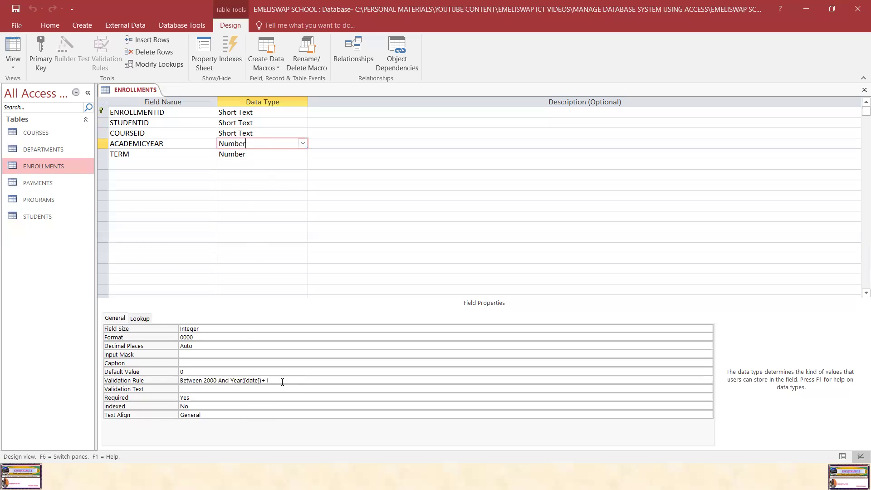
pyautogui.click(242, 380)
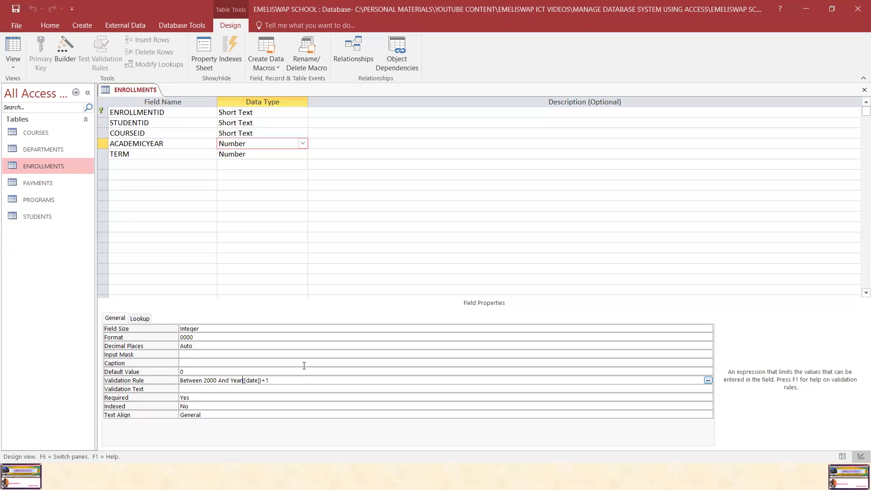
pyautogui.press('Delete')
pyautogui.press('Delete')
pyautogui.press('Delete')
pyautogui.press('Delete')
pyautogui.press('Delete')
pyautogui.press('Delete')
pyautogui.press('Delete')
pyautogui.press('Delete')
pyautogui.press('Delete')
pyautogui.press('Delete')
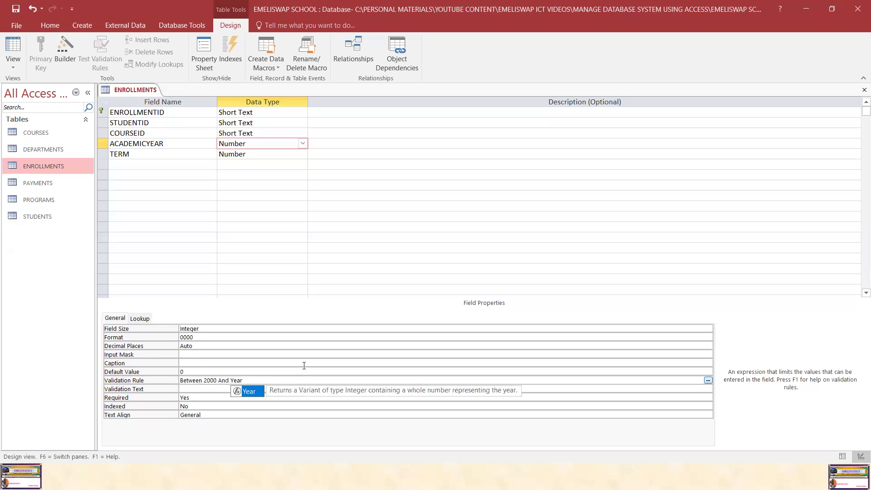
pyautogui.write('(')
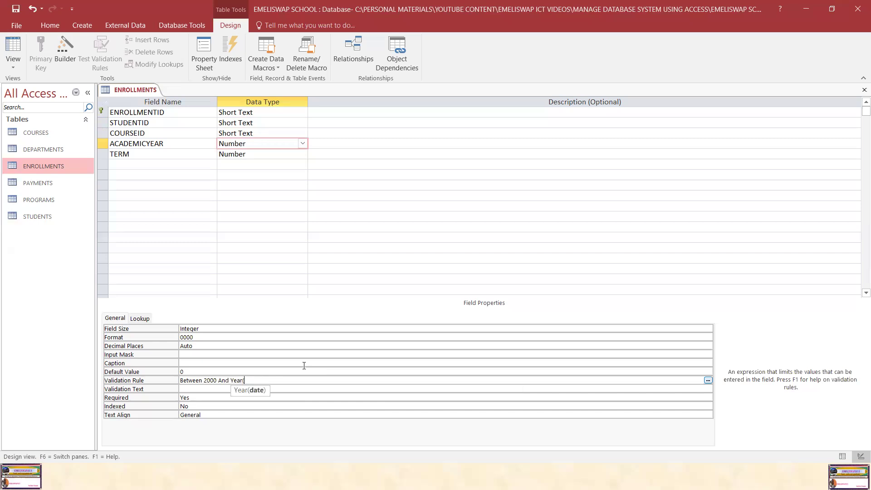
pyautogui.write('Date')
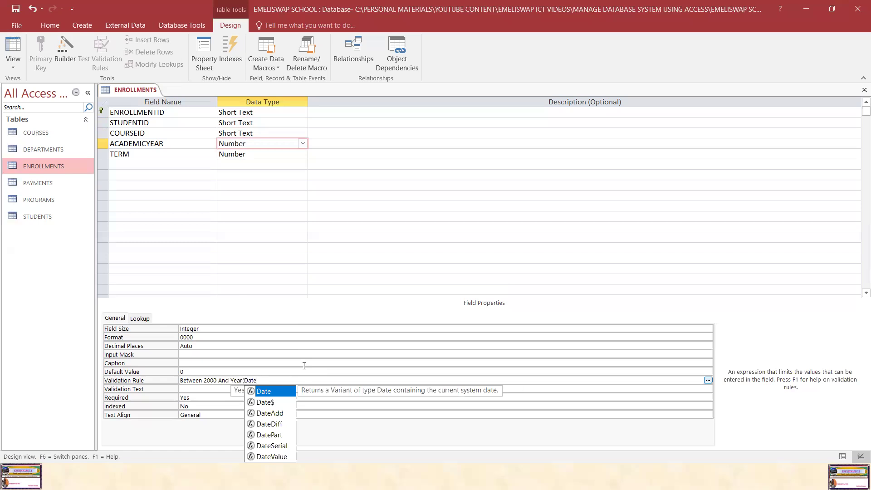
pyautogui.write('()+1')
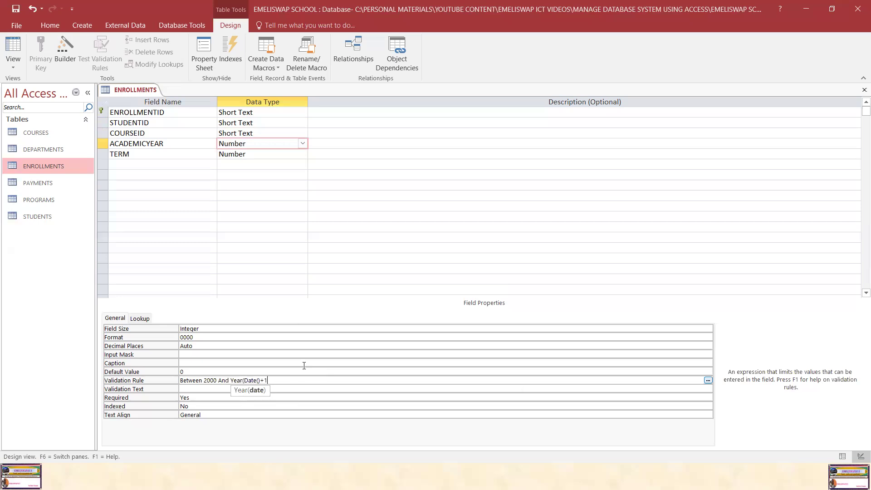
pyautogui.click(261, 380)
pyautogui.write(')')
pyautogui.click(284, 388)
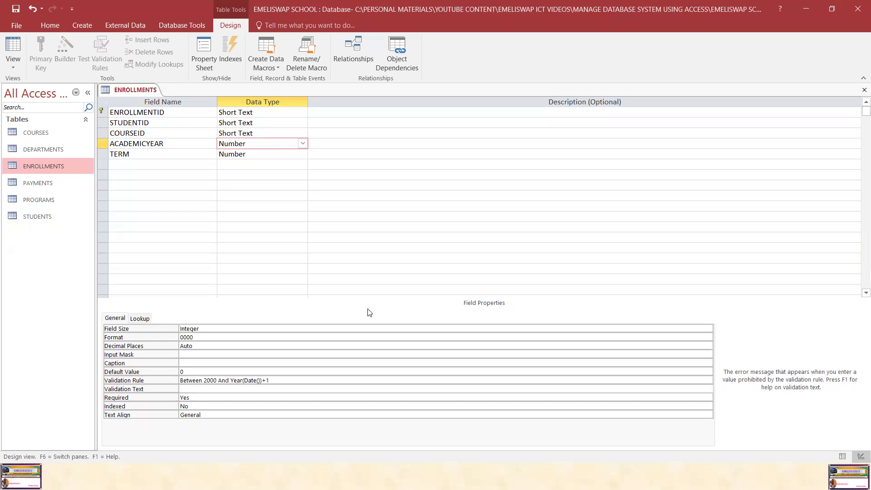
# - Save the ENROLLMENTS table design and close the table
pyautogui.click(16, 9)
pyautogui.rightClick(134, 89)
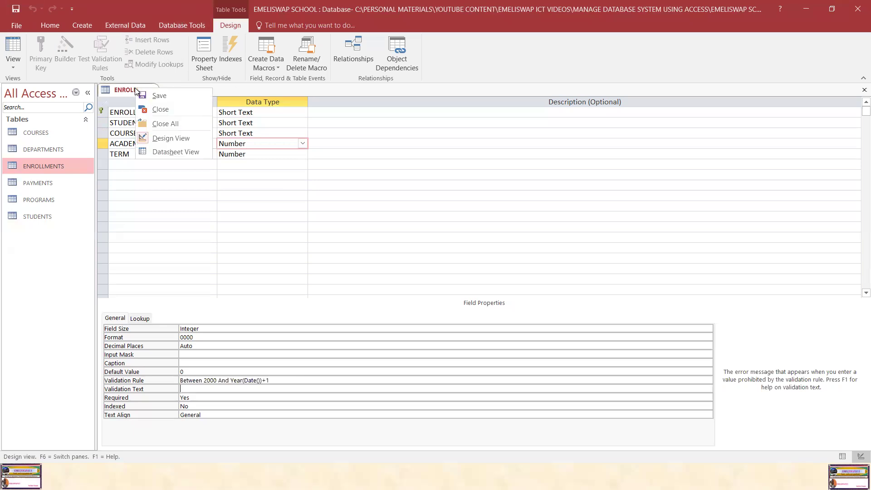
pyautogui.click(165, 125)
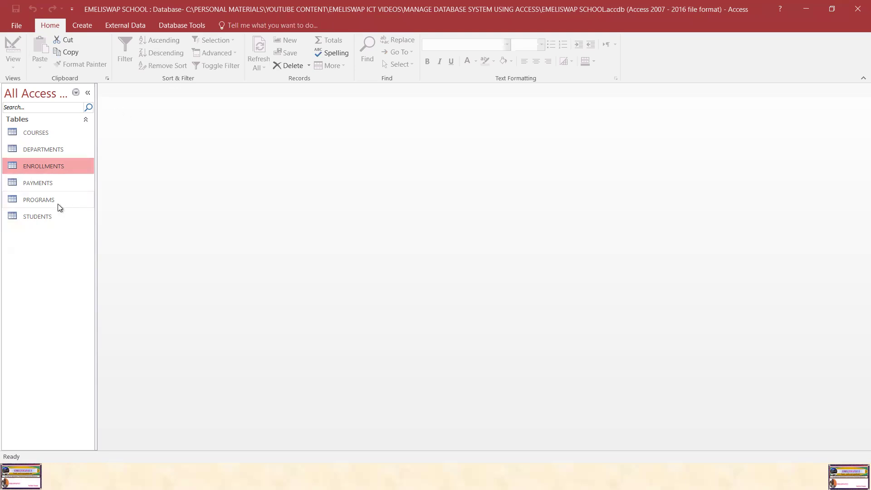
# - Open the DEPARTMENTS table in Design View and set the input mask of the DEPARTMENTID field to >L000
pyautogui.click(51, 148)
pyautogui.rightClick(51, 148)
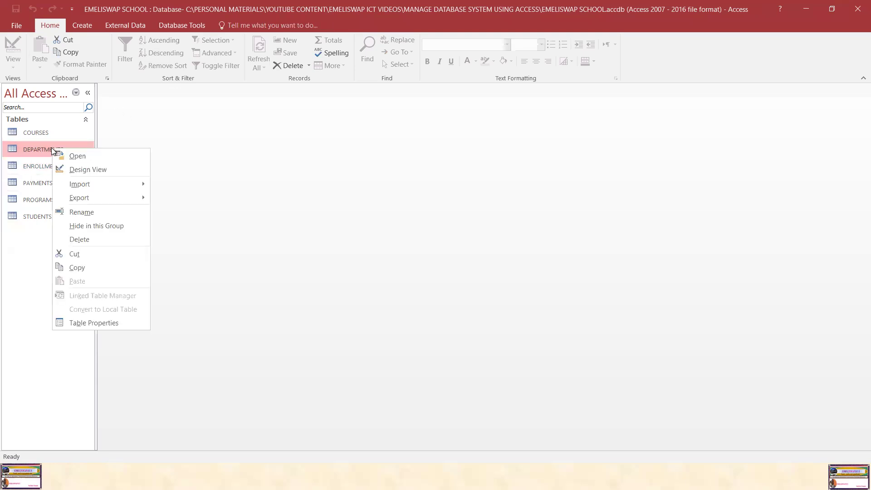
pyautogui.click(84, 175)
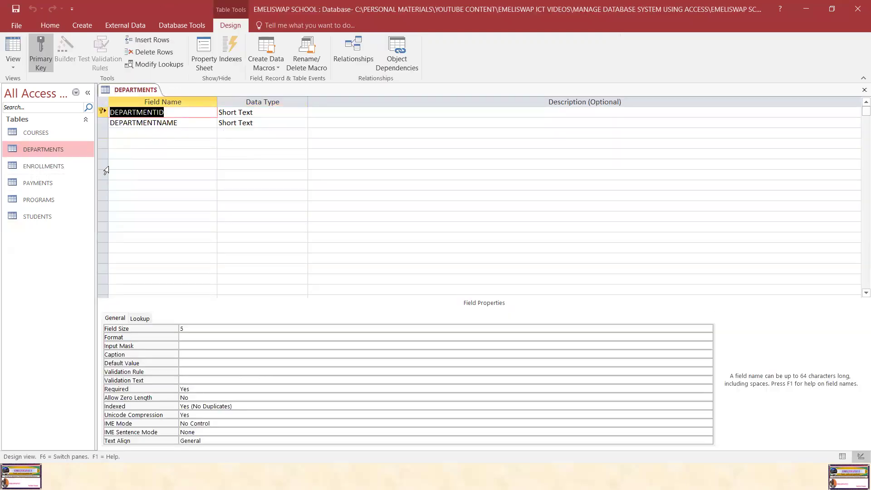
pyautogui.click(265, 112)
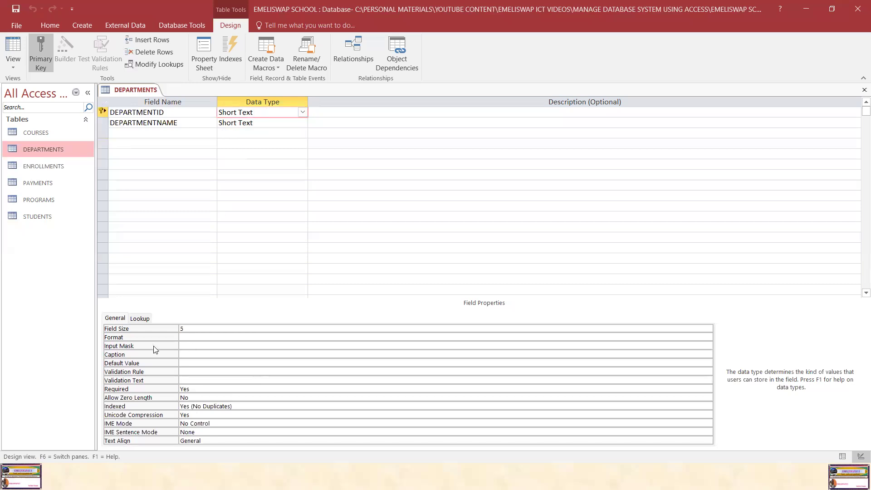
pyautogui.click(189, 346)
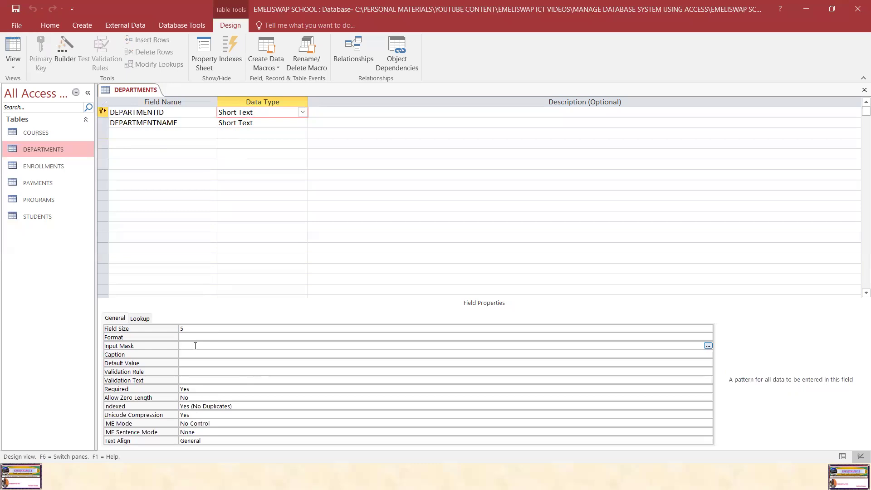
pyautogui.write('>L000')
# - Give the DEPARTMENTID field of the DEPARTMENTS table the validation rule Like "D###"
pyautogui.click(188, 371)
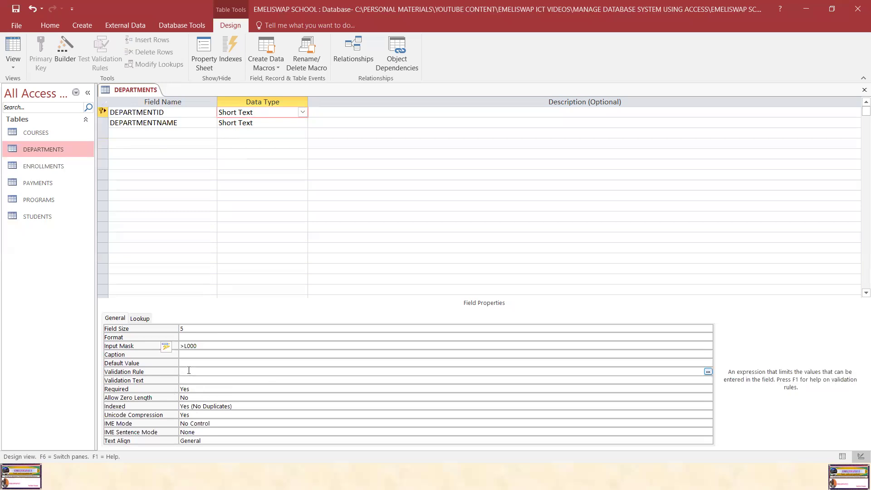
pyautogui.write('Like "D###"')
pyautogui.click(209, 381)
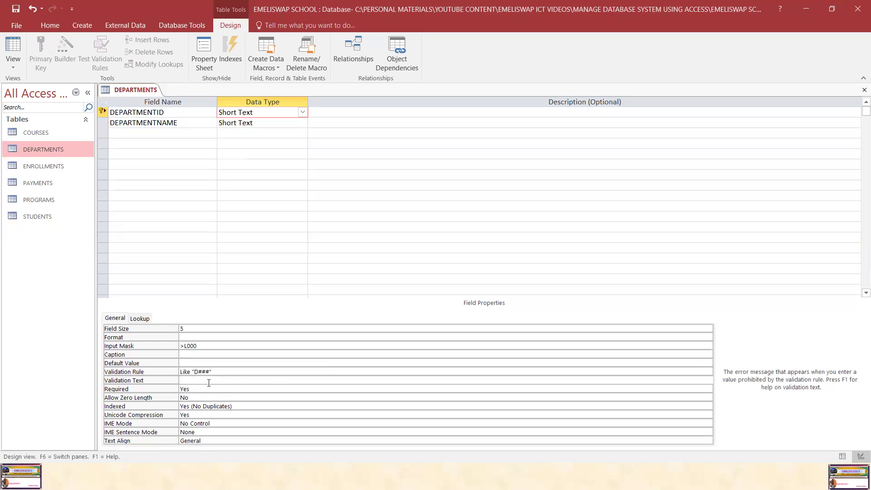
# - Give the DEPARTMENTNAME field of the DEPARTMENTS table the validation rule Is Not Null
pyautogui.click(275, 123)
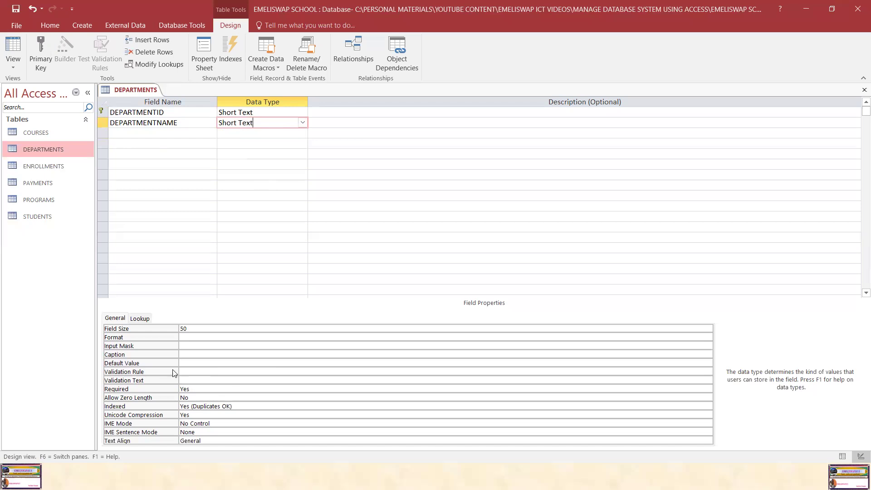
pyautogui.click(236, 371)
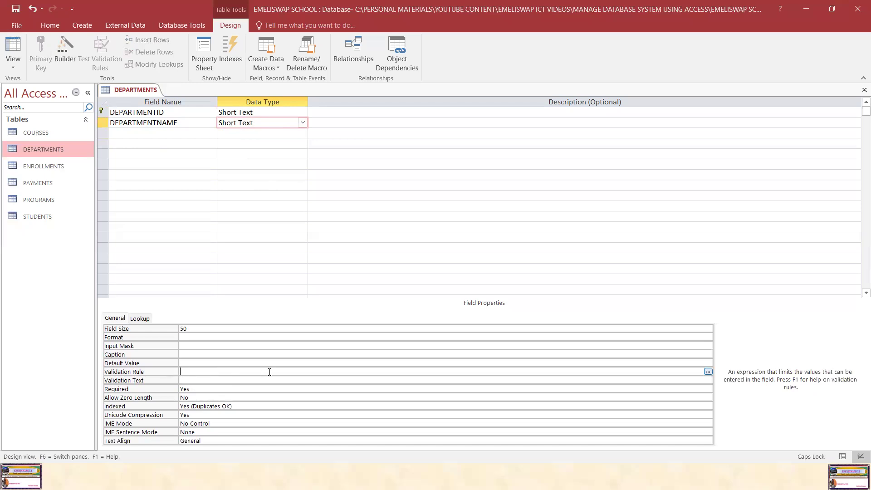
pyautogui.write('Is Not Null')
pyautogui.click(238, 380)
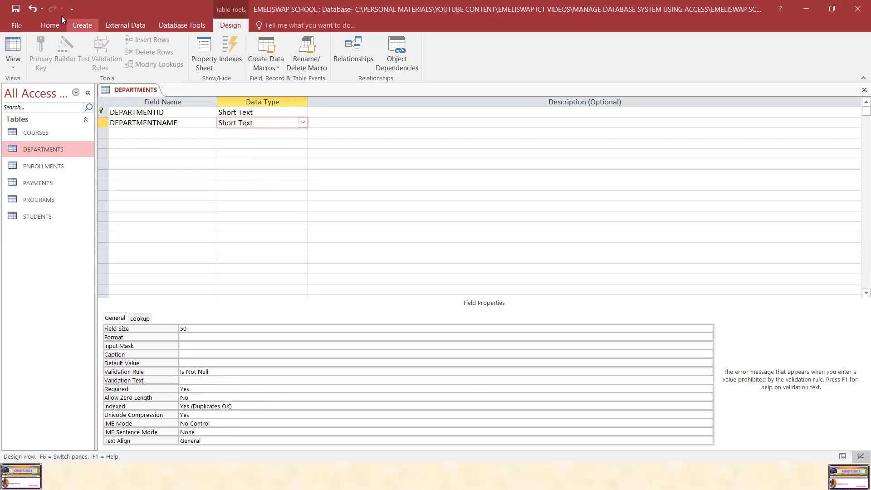
# - Save the DEPARTMENTS table design and close the table
pyautogui.click(16, 9)
pyautogui.rightClick(131, 91)
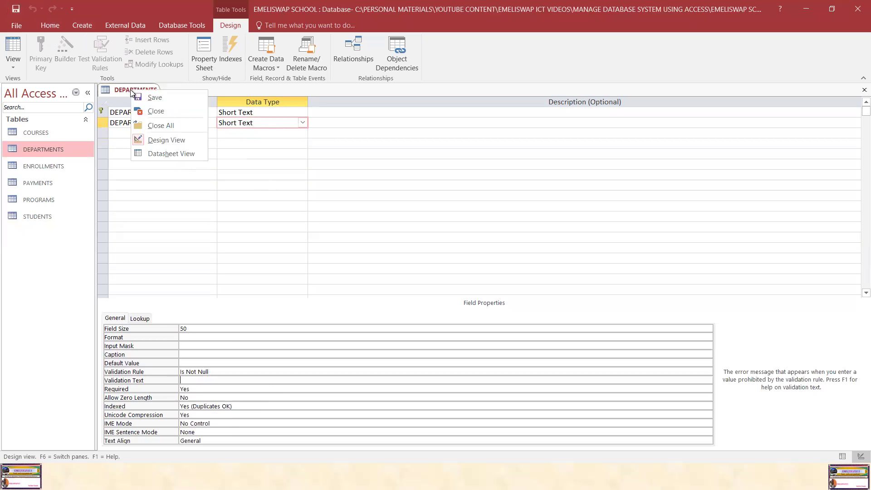
pyautogui.click(160, 124)
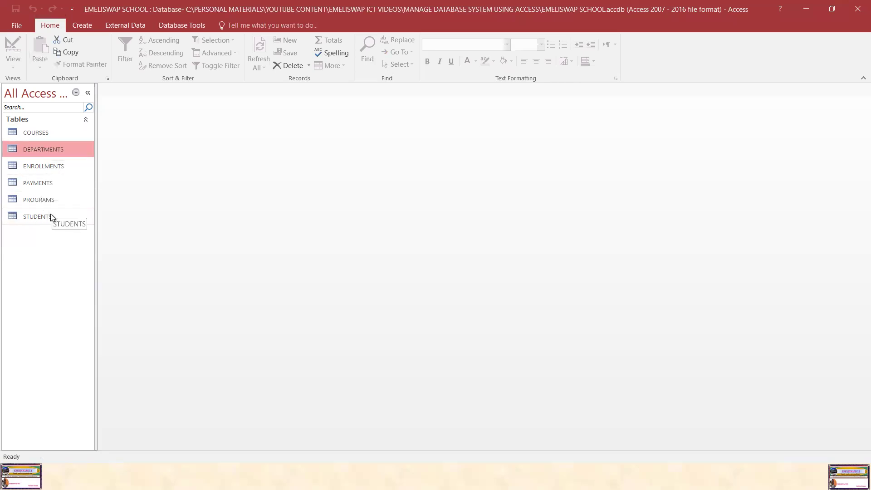
# - Open the PAYMENTS table in Design View and set the input mask of the PAYMENTID field to >LL000
pyautogui.click(41, 179)
pyautogui.rightClick(42, 179)
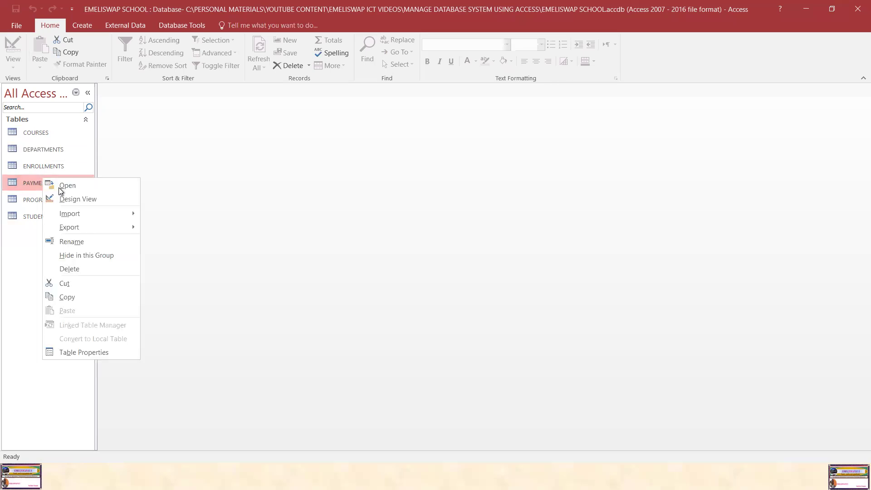
pyautogui.click(78, 200)
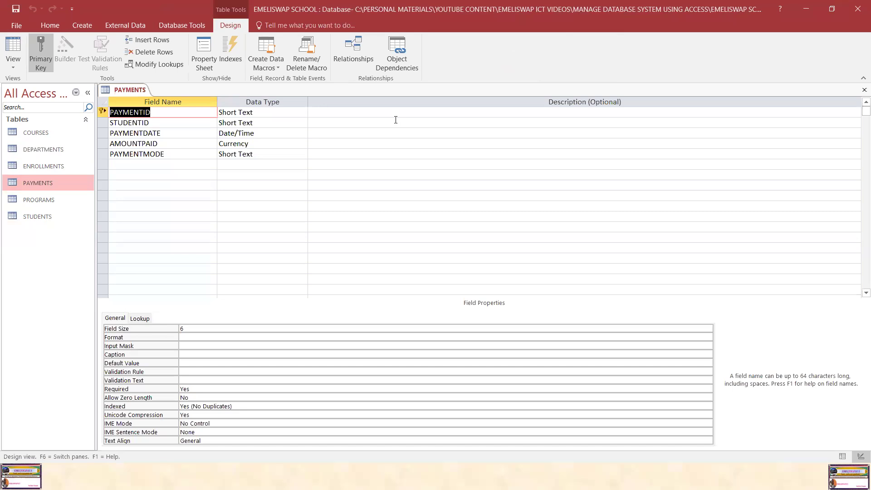
pyautogui.click(271, 113)
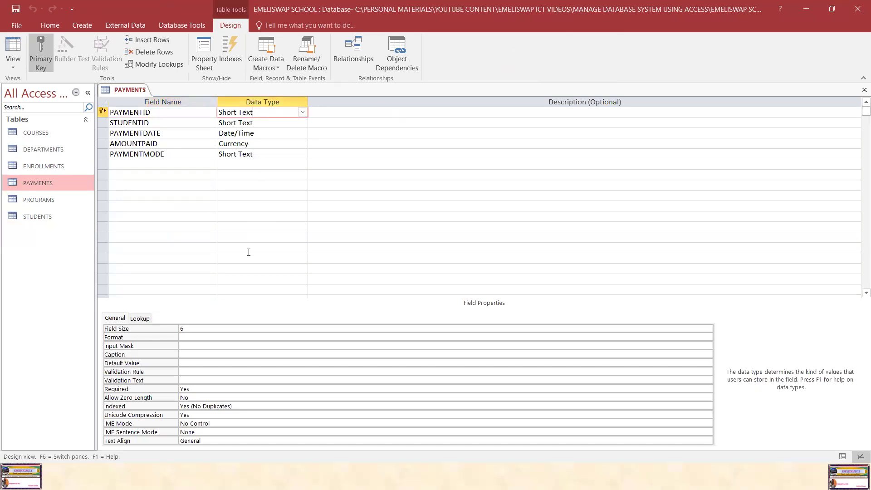
pyautogui.click(189, 345)
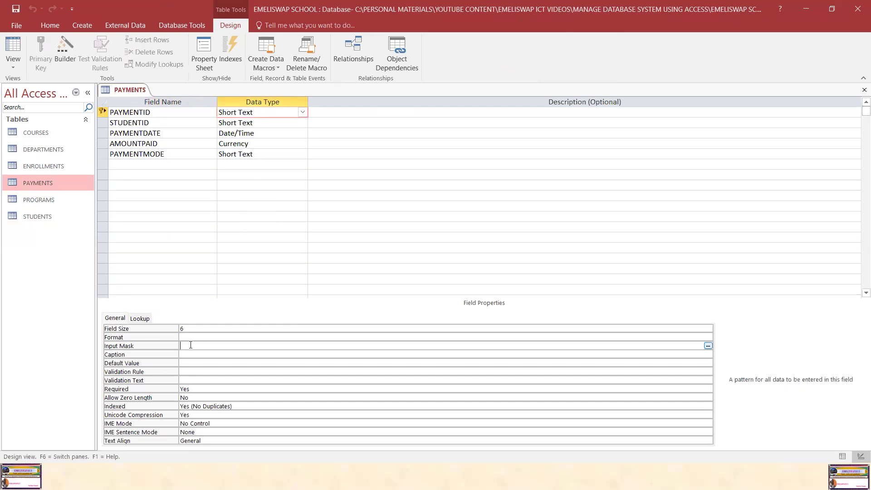
pyautogui.write('>')
pyautogui.press('capslock')
pyautogui.write('LL000')
# - Give the PAYMENTID field of the PAYMENTS table the validation rule Like "FM###"
pyautogui.click(197, 372)
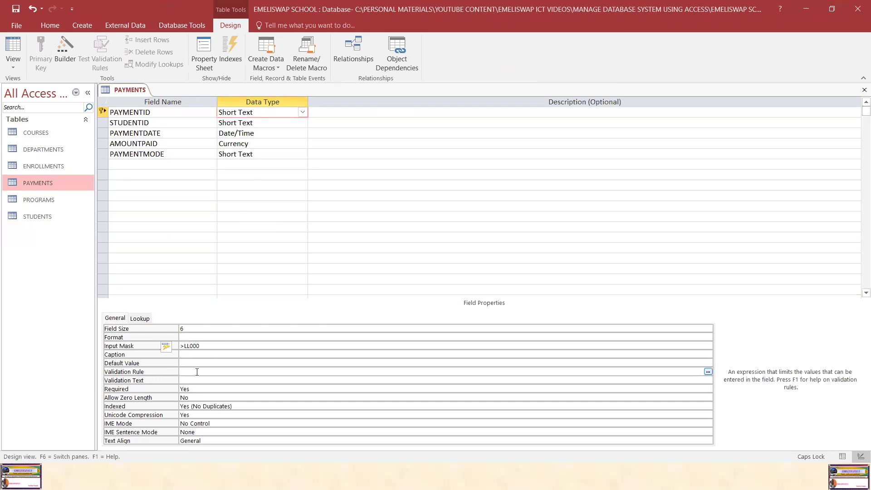
pyautogui.write('Like "')
pyautogui.press('capslock')
pyautogui.write('FM')
pyautogui.write('###')
# - Set the input mask of the STUDENTID field in the PAYMENTS table to >L000
pyautogui.click(265, 123)
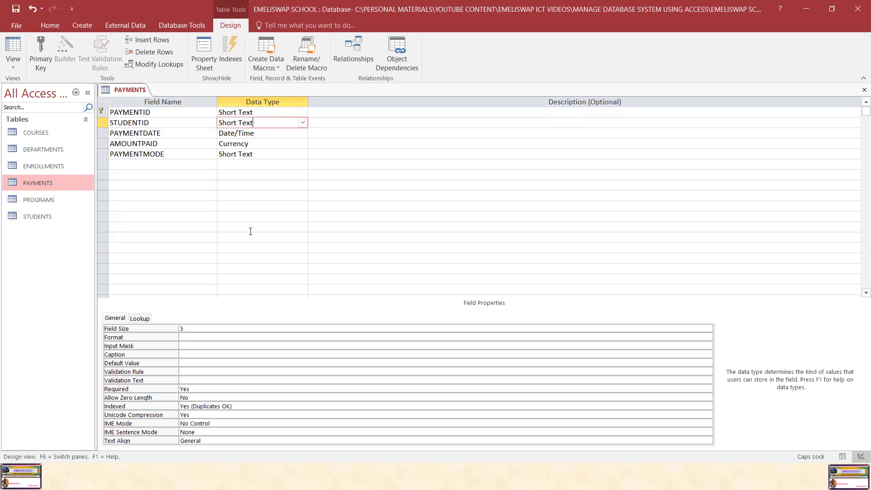
pyautogui.click(196, 346)
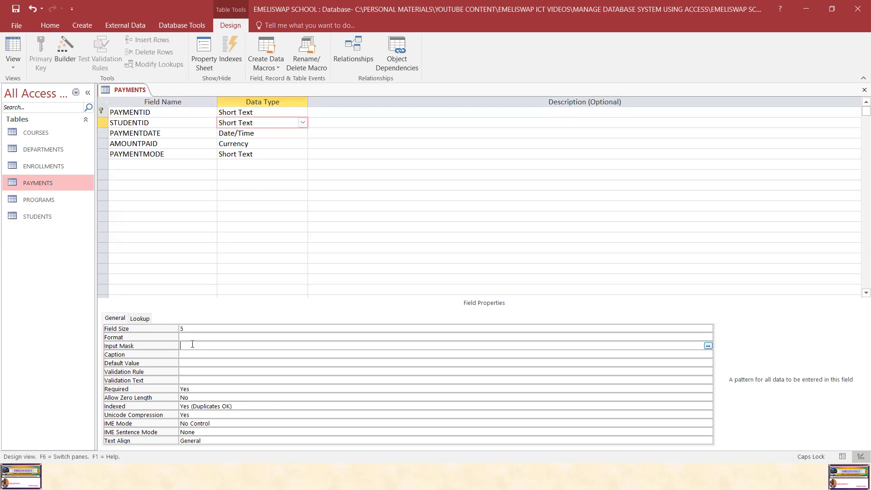
pyautogui.write('>L')
pyautogui.press('capslock')
pyautogui.write('000')
# - Give the STUDENTID field of the PAYMENTS table the validation rule Like "S###"
pyautogui.click(190, 371)
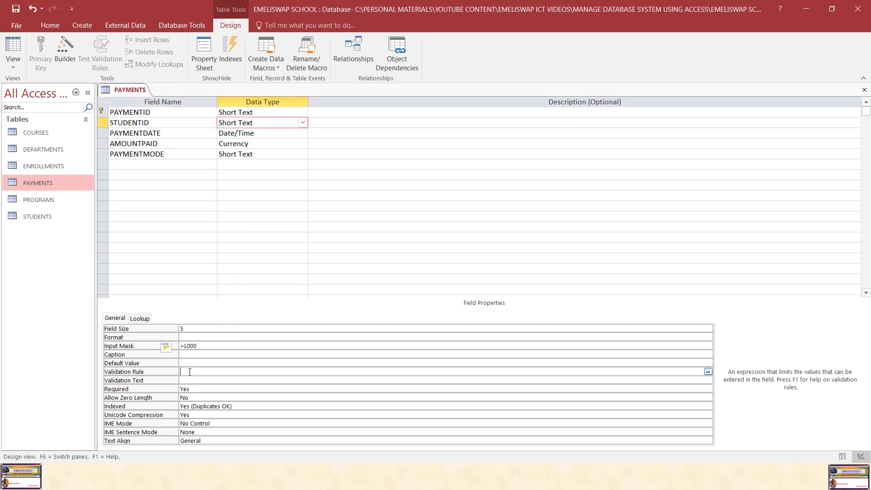
pyautogui.write('Like')
pyautogui.press('capslock')
pyautogui.write('"S###')
pyautogui.press('capslock')
pyautogui.click(200, 379)
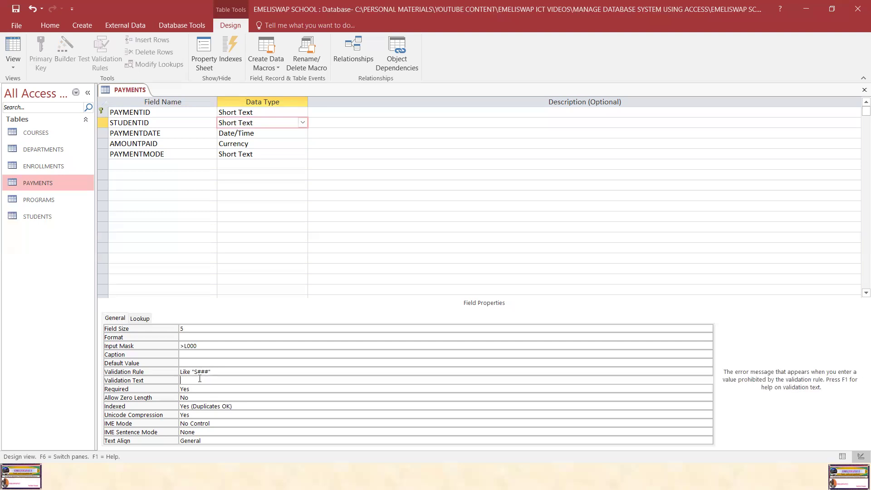
# - Set the validation text of the PAYMENTDATE field in the PAYMENTS table to <=Date()
pyautogui.click(263, 134)
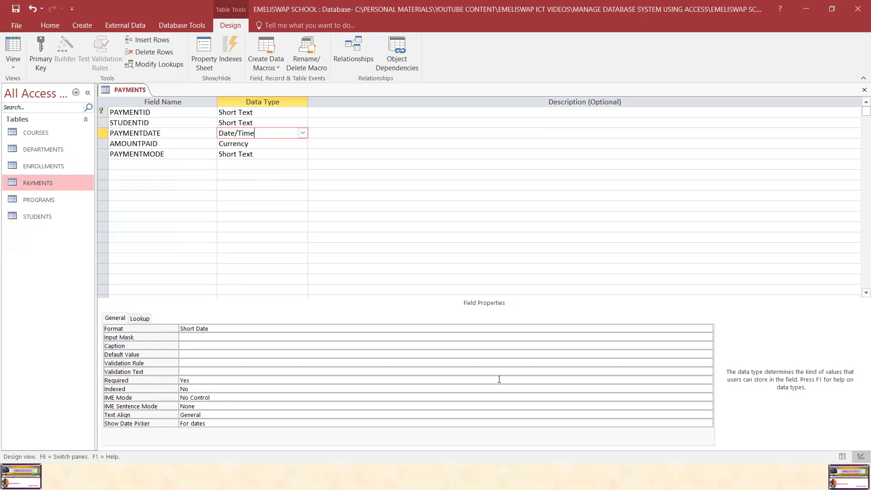
pyautogui.click(196, 372)
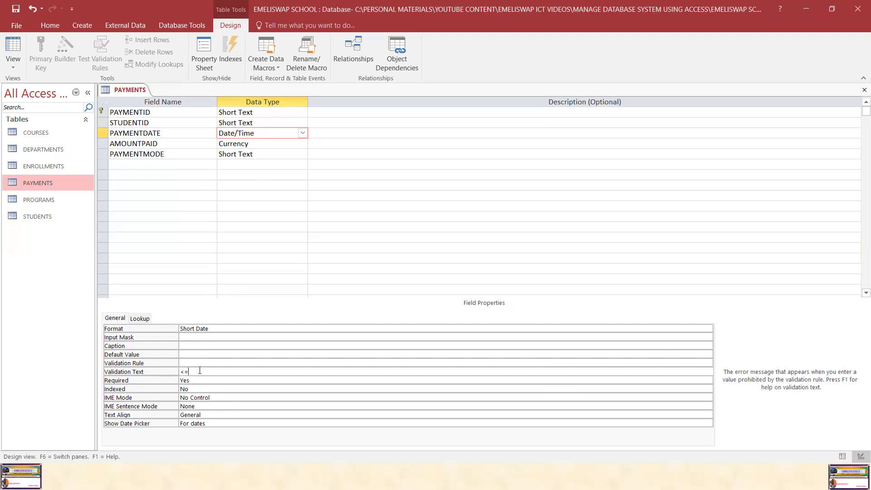
pyautogui.write('Date()')
pyautogui.click(257, 381)
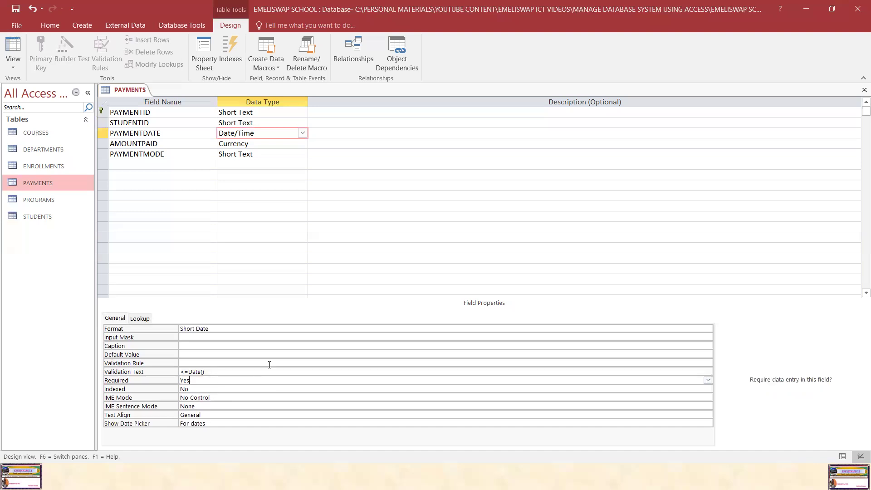
# - Give the AMOUNTPAID field of the PAYMENTS table the validation rule >0
pyautogui.click(260, 146)
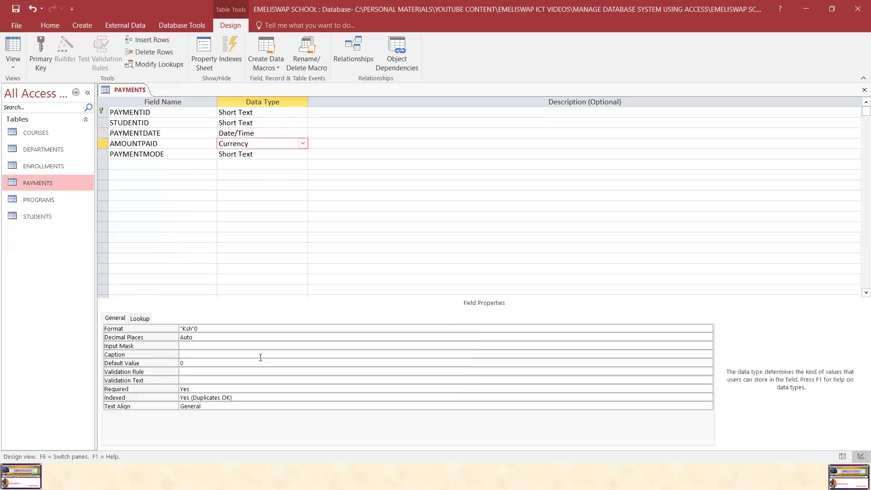
pyautogui.click(190, 370)
pyautogui.write('>0')
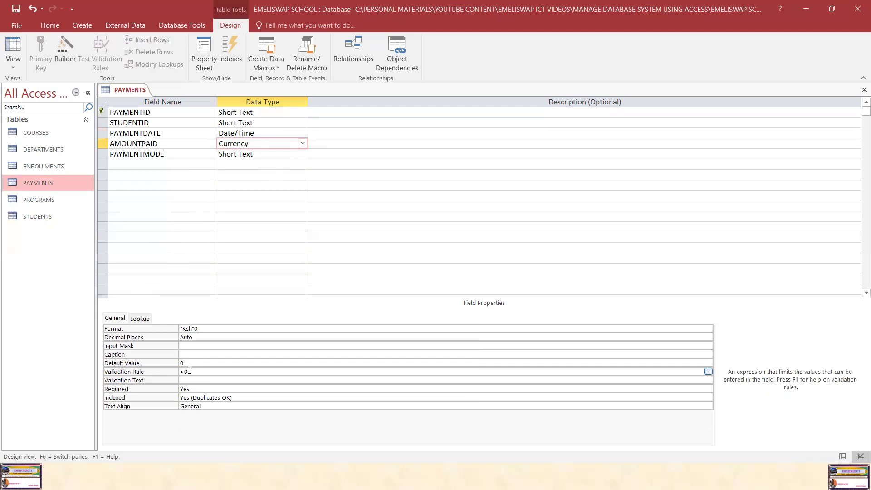
# - Give the PAYMENTMODE field of the PAYMENTS table the validation rule In ("Cash","Bank","Mpesa")
pyautogui.click(267, 155)
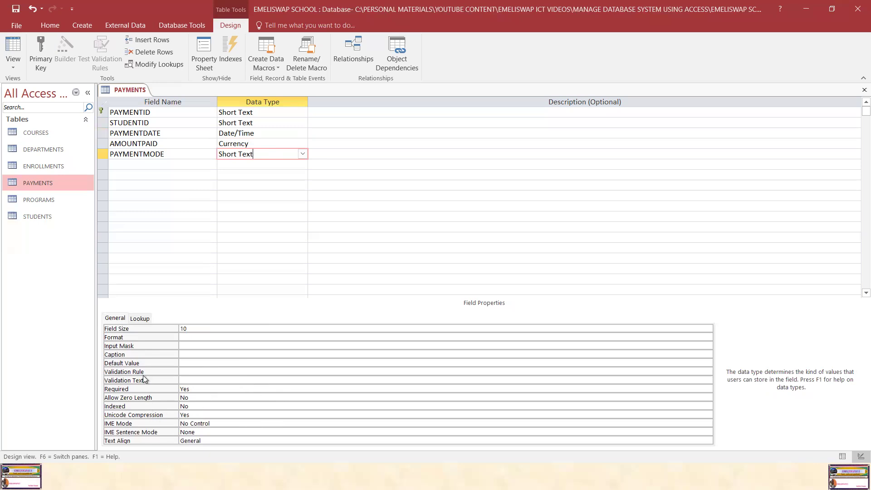
pyautogui.click(205, 371)
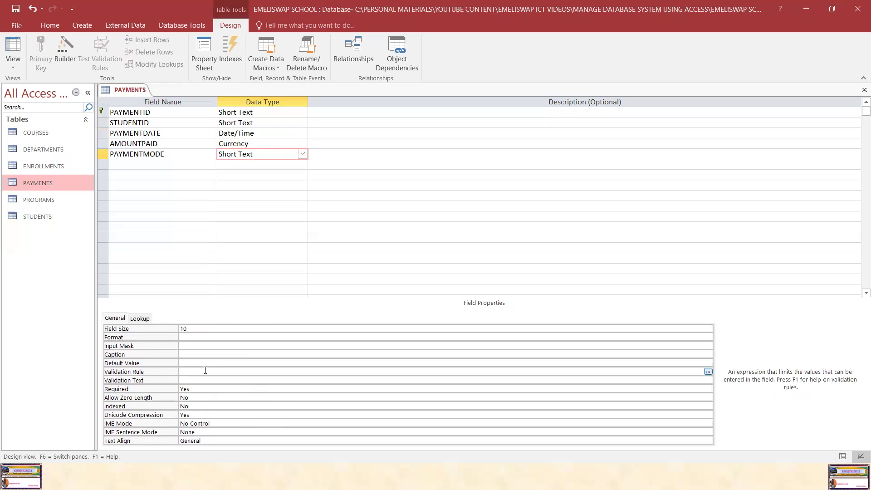
pyautogui.write('In')
pyautogui.write('("Cash')
pyautogui.write('","Bank')
pyautogui.write('","Mpesa"')
pyautogui.click(234, 382)
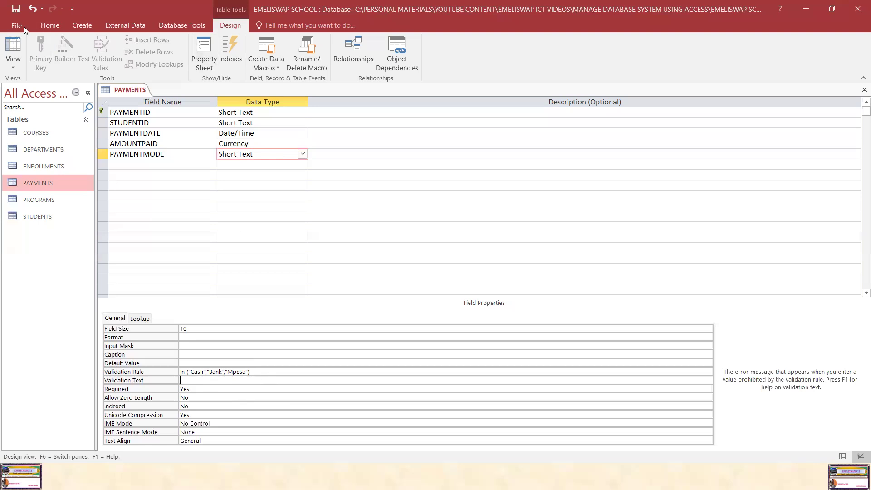
# - Save the PAYMENTS table design and close the table
pyautogui.click(16, 8)
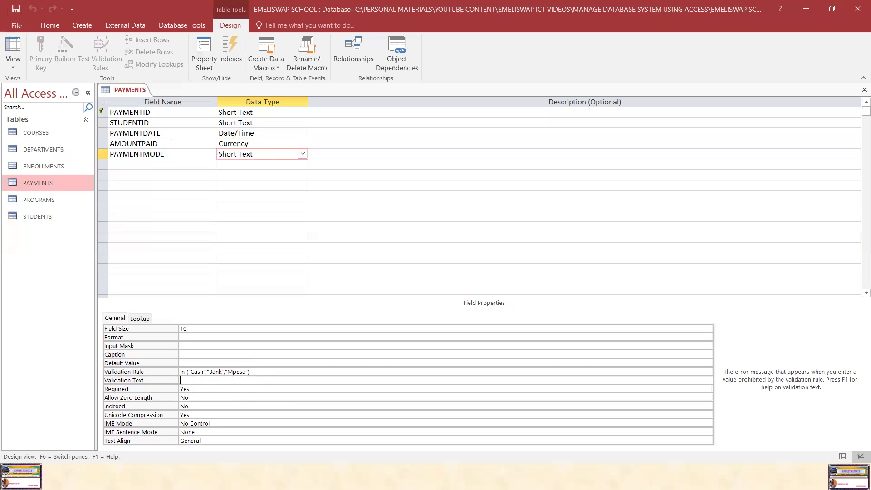
pyautogui.rightClick(133, 88)
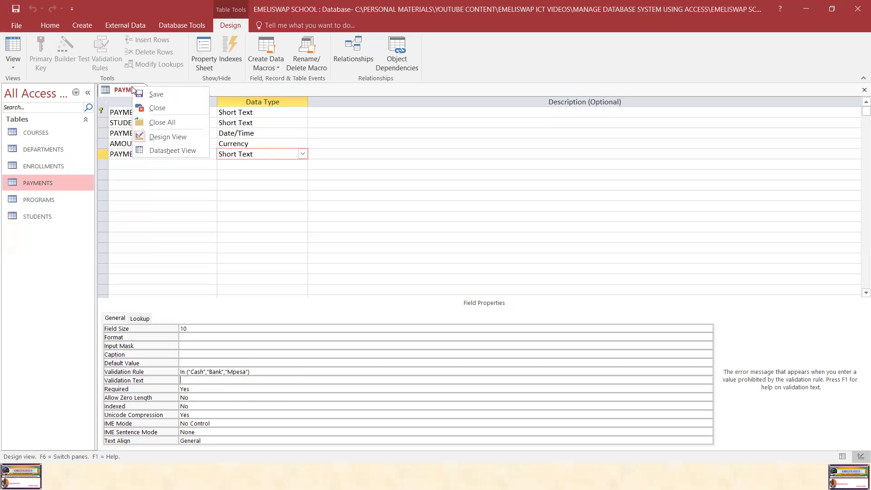
pyautogui.click(155, 109)
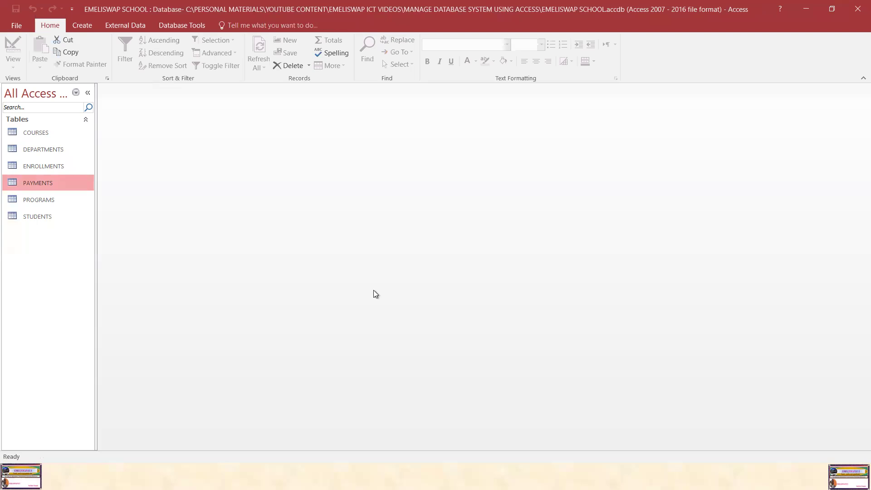
# - Bring up the Windows Start menu and taskbar over the database window
pyautogui.press('super')
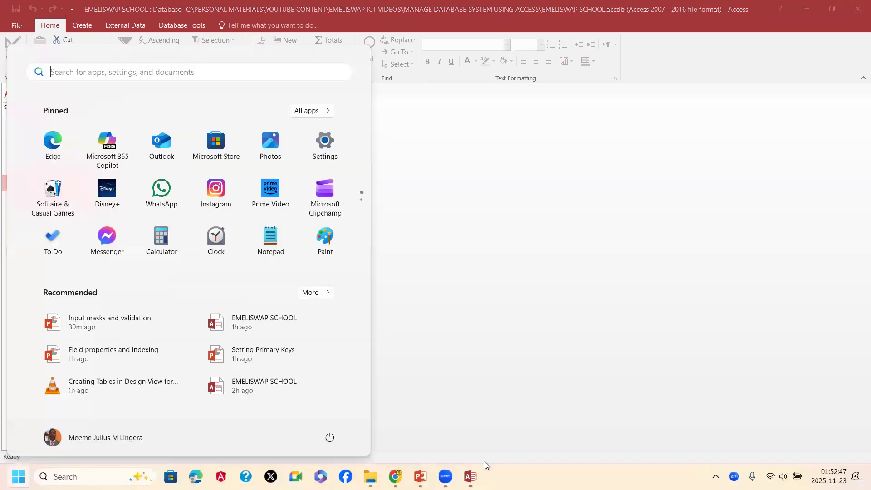